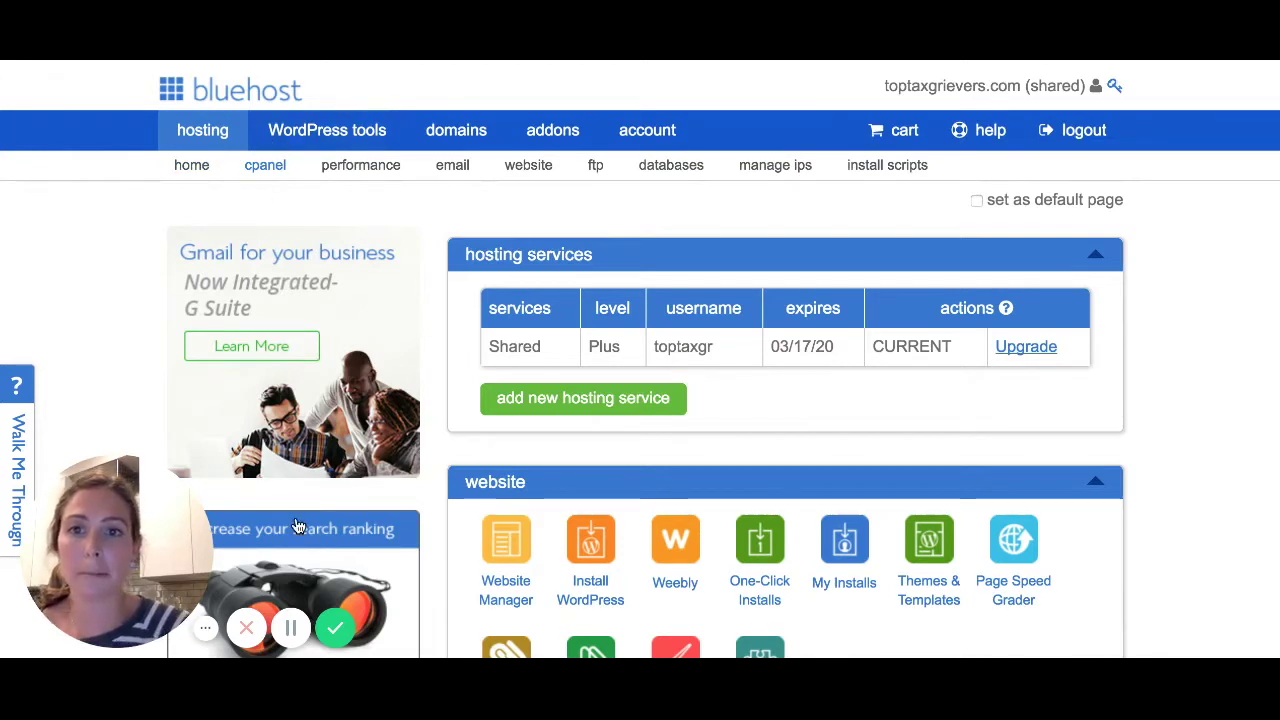
# Start a new email account and choose growthmarketingpro.com as its domain.
pyautogui.click(449, 172)
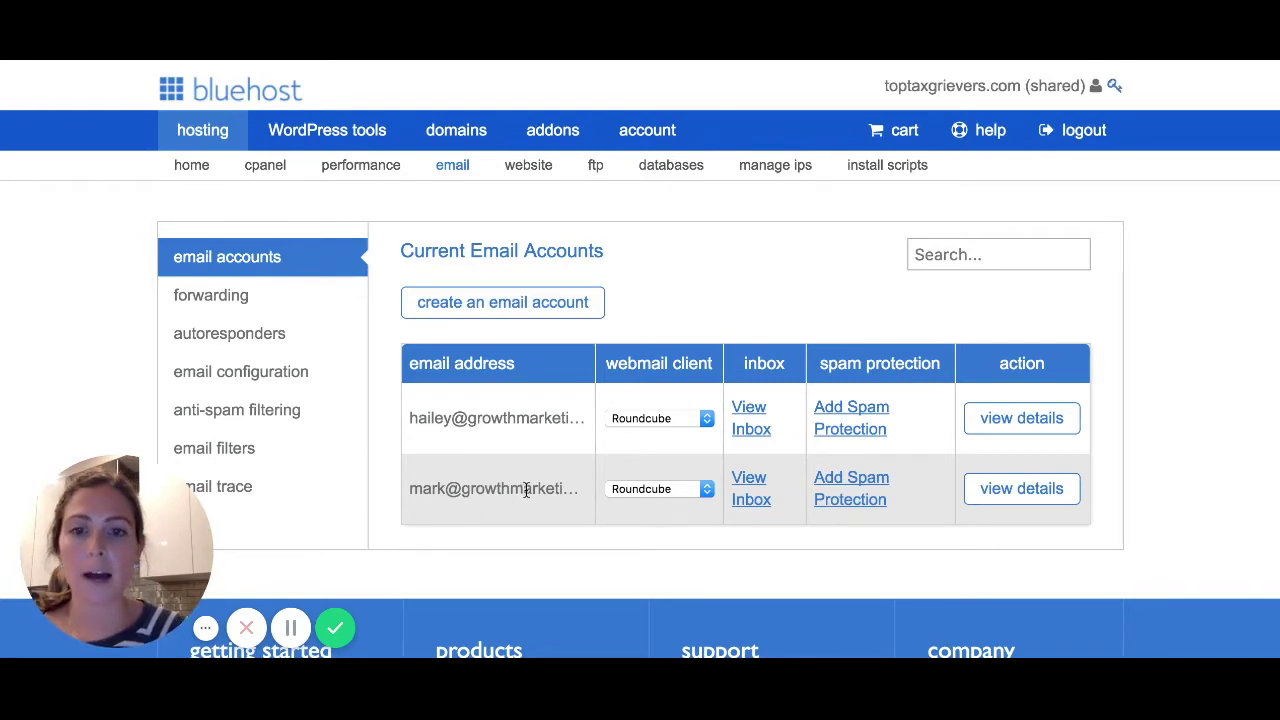
pyautogui.click(490, 313)
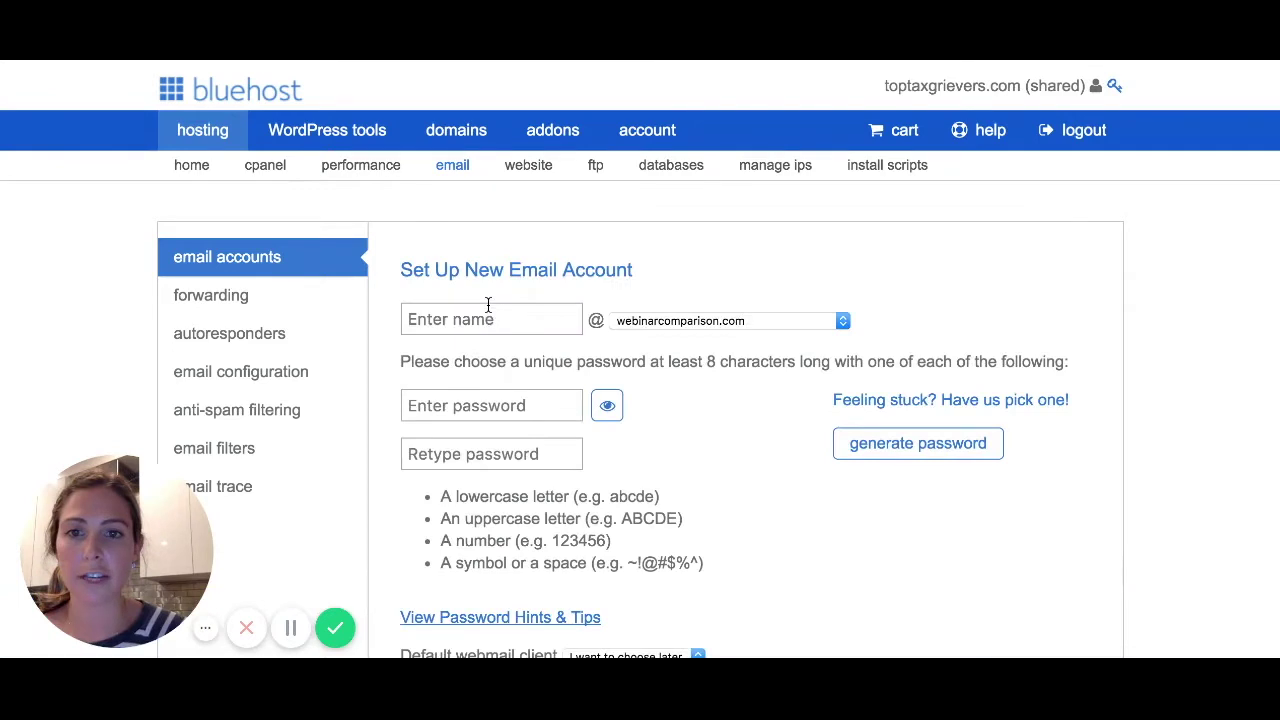
pyautogui.click(687, 325)
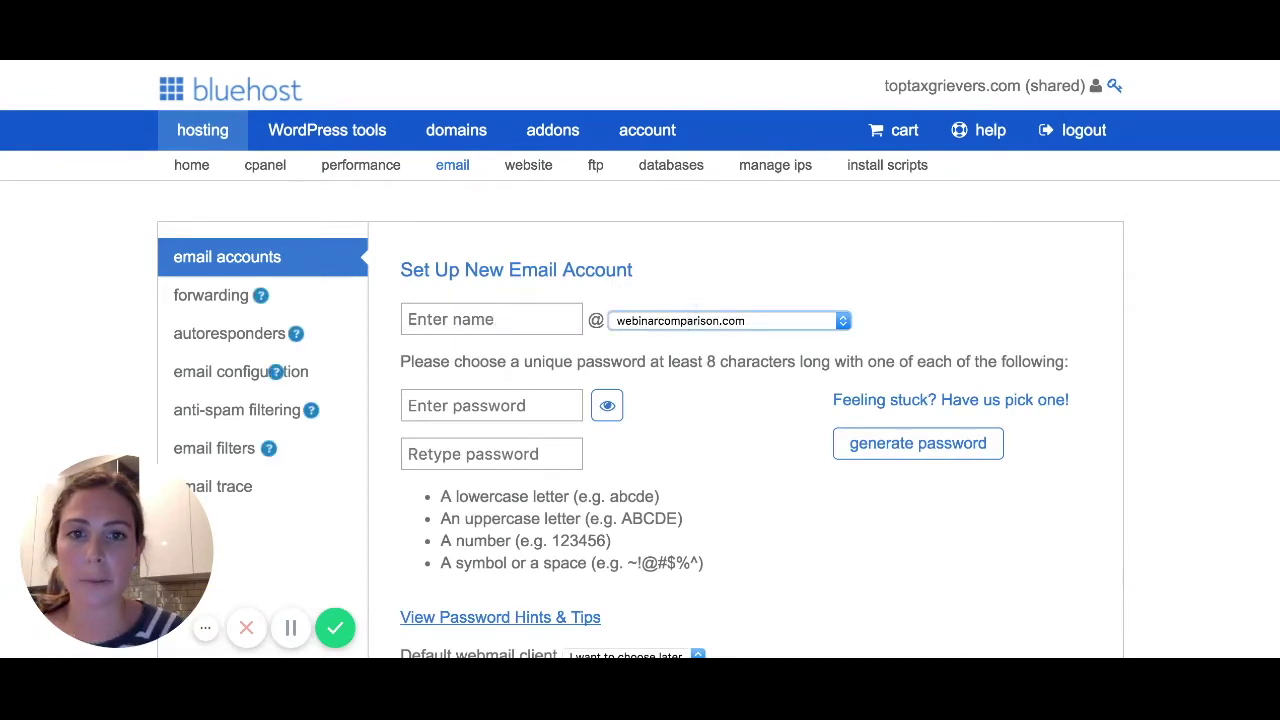
pyautogui.click(691, 288)
# Enter the mailbox name for the new email account.
pyautogui.click(490, 320)
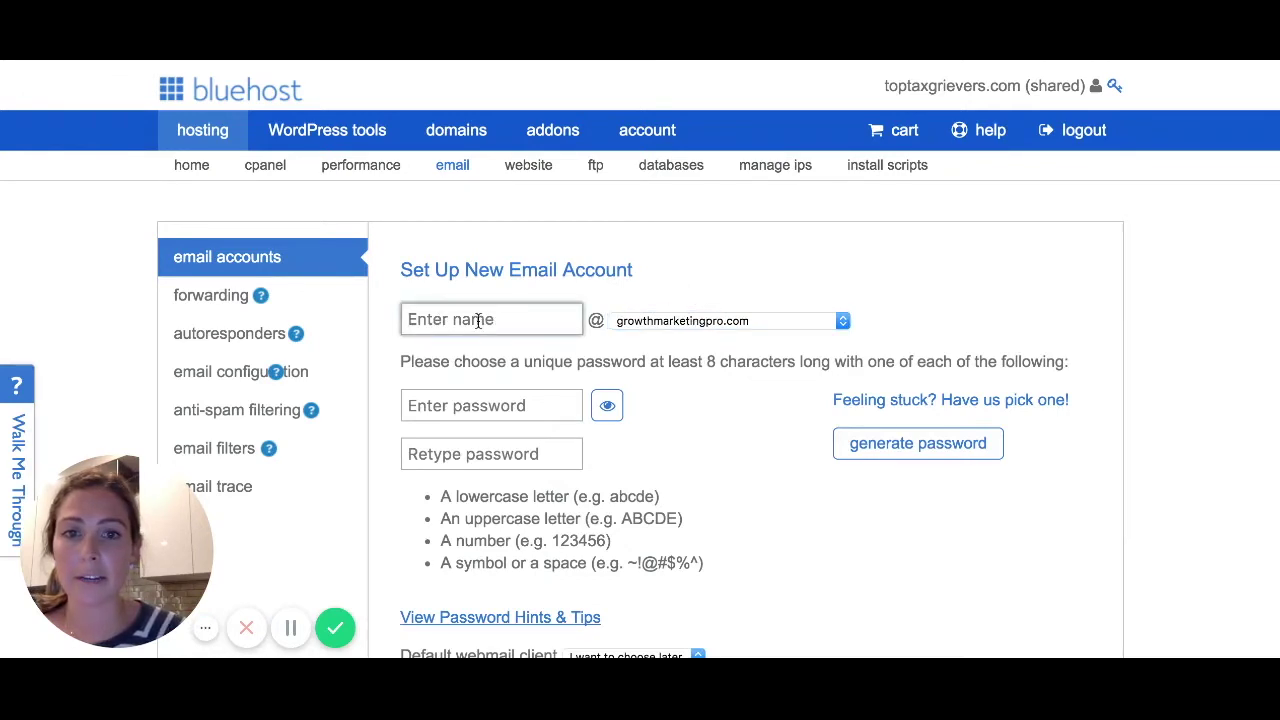
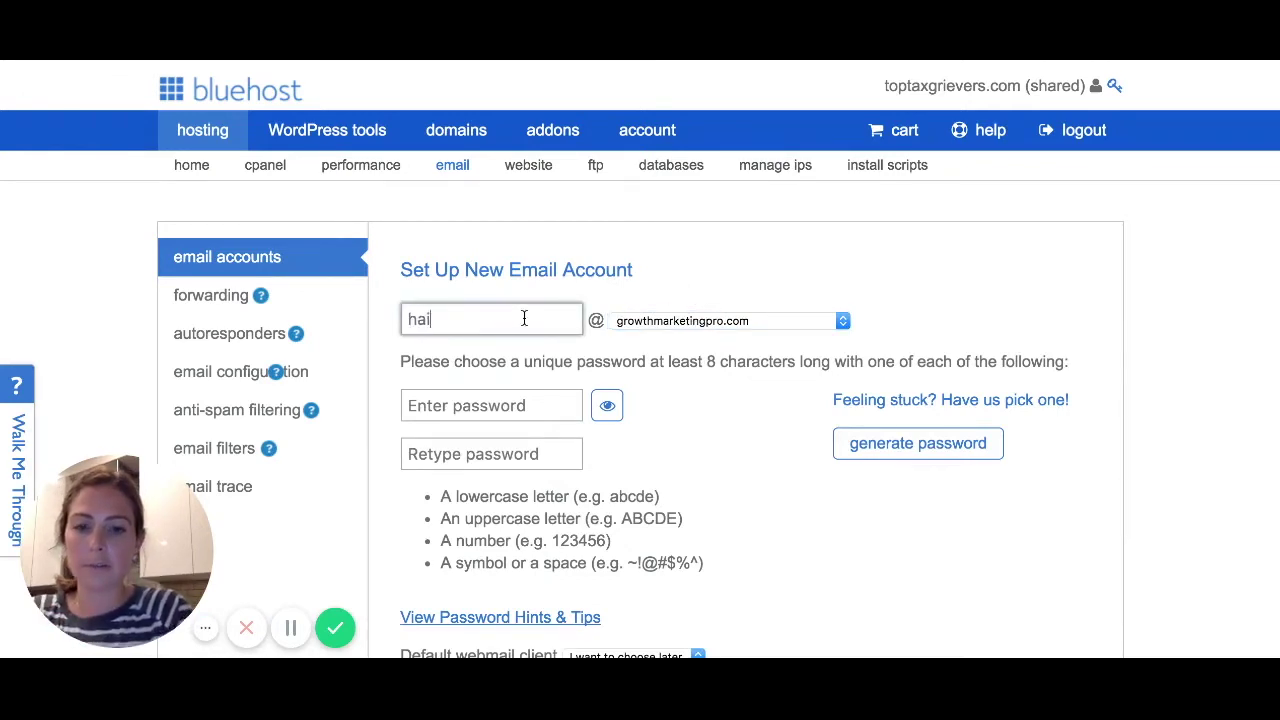
pyautogui.click(699, 278)
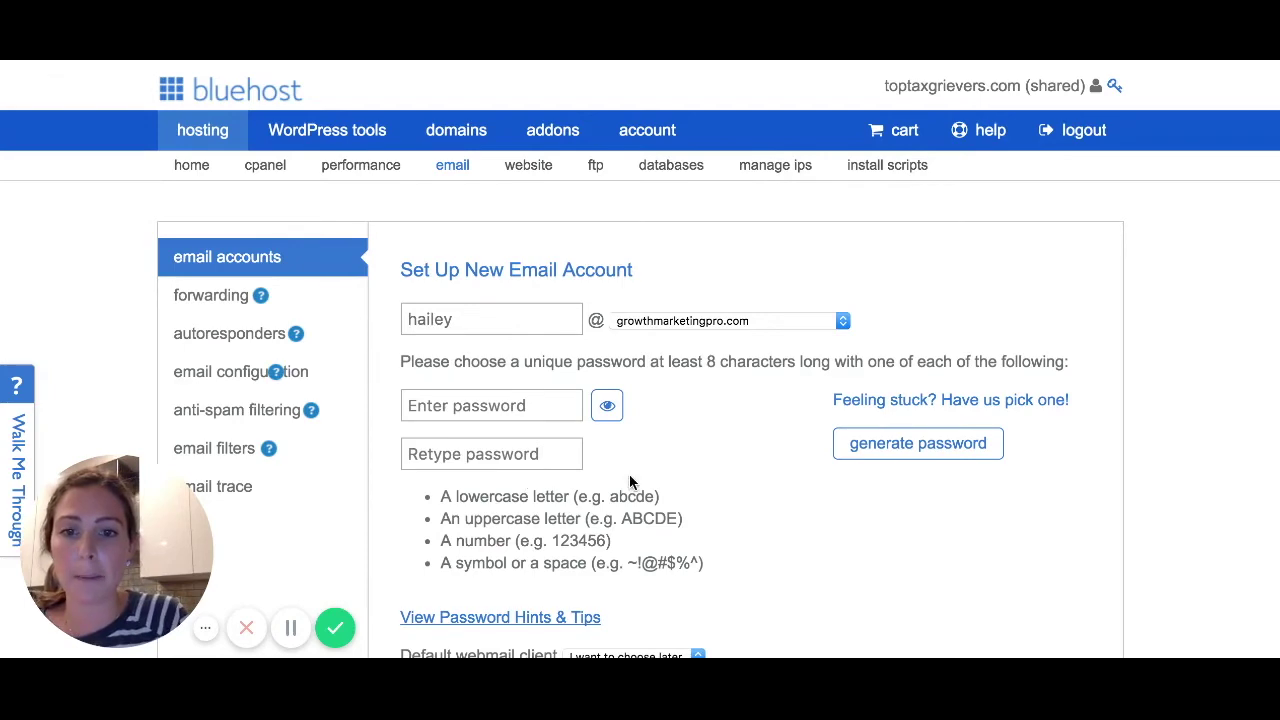
# Review the default webmail client and pick Unlimited mailbox size instead of 250 MB.
pyautogui.scroll(-5, 629, 474)
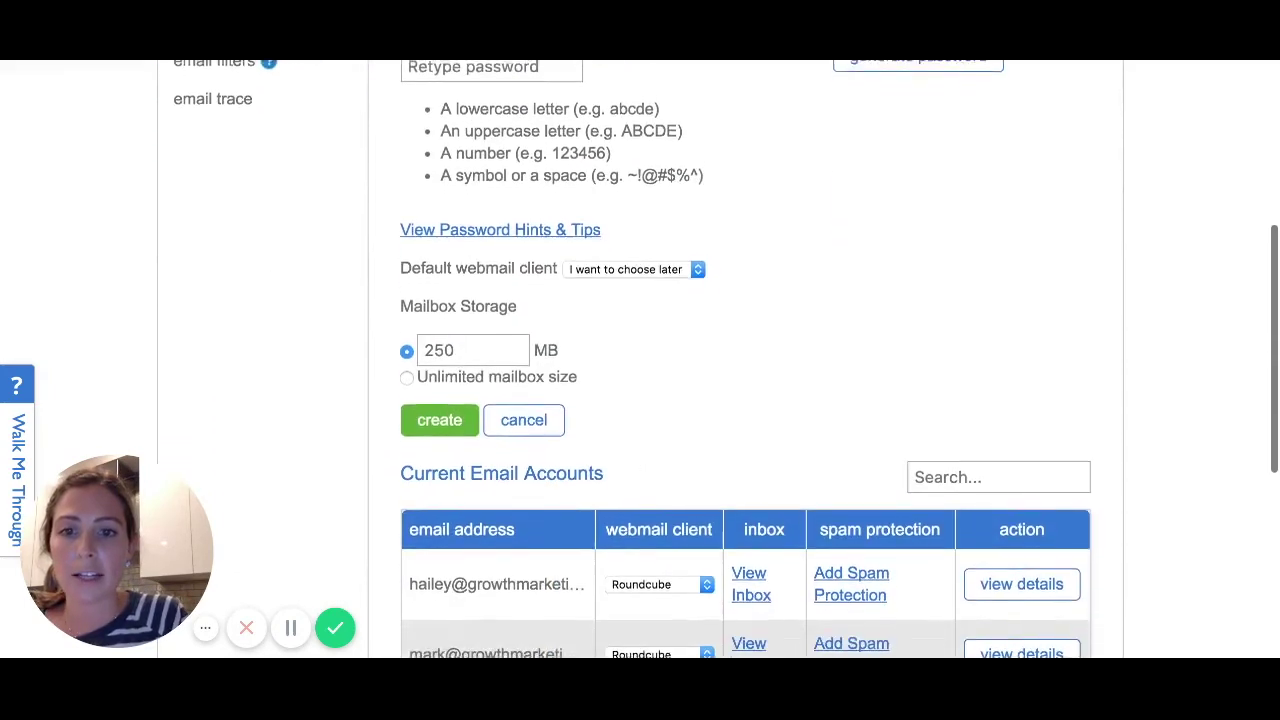
pyautogui.scroll(-1, 640, 400)
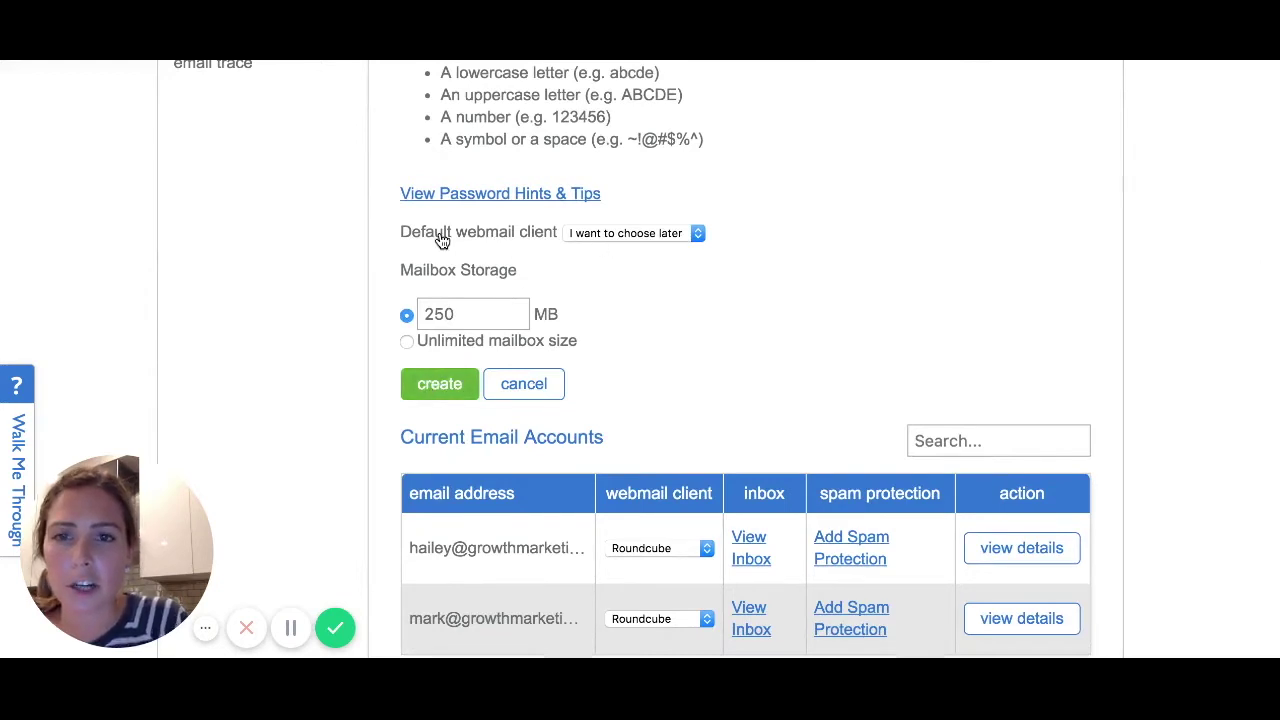
pyautogui.click(594, 236)
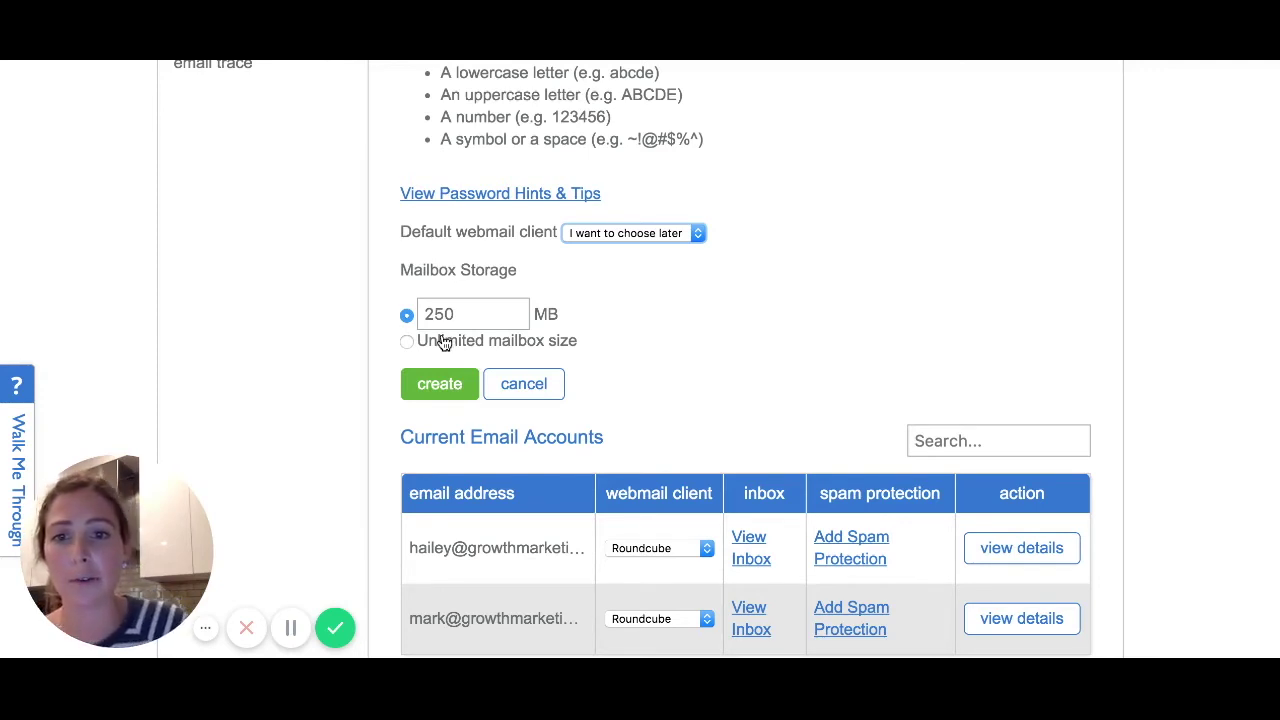
pyautogui.click(408, 342)
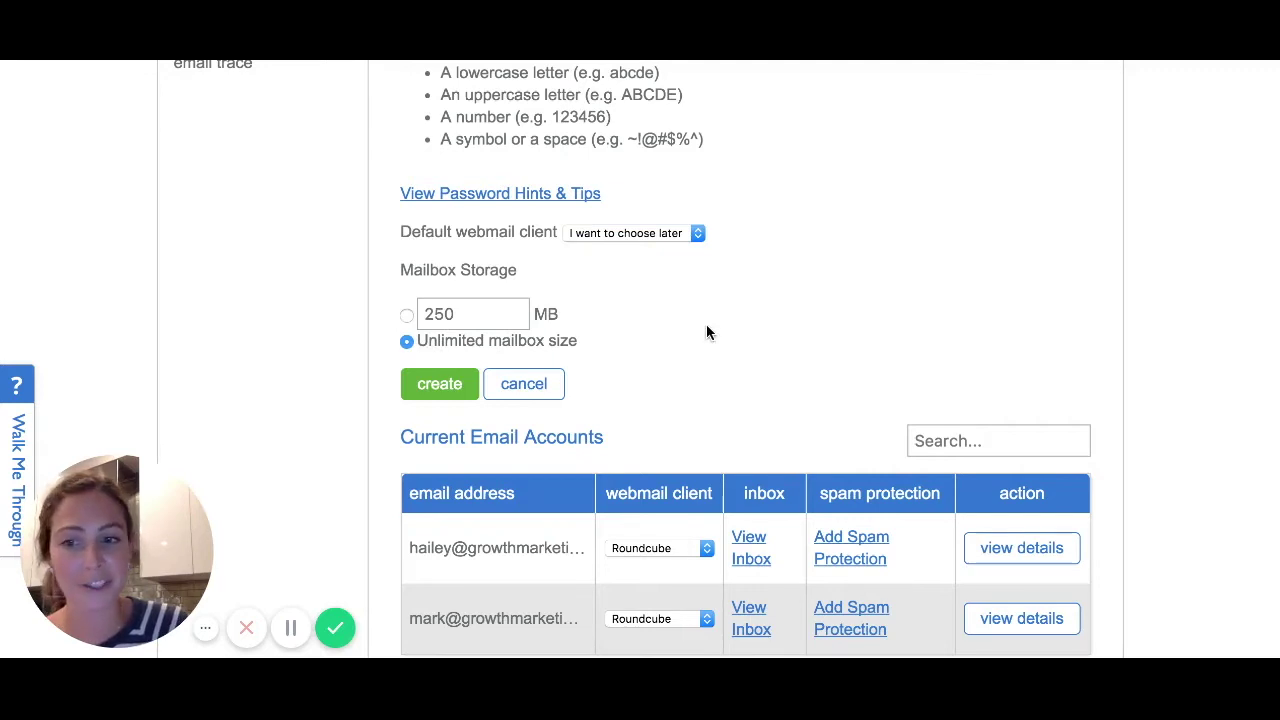
pyautogui.scroll(-2, 706, 330)
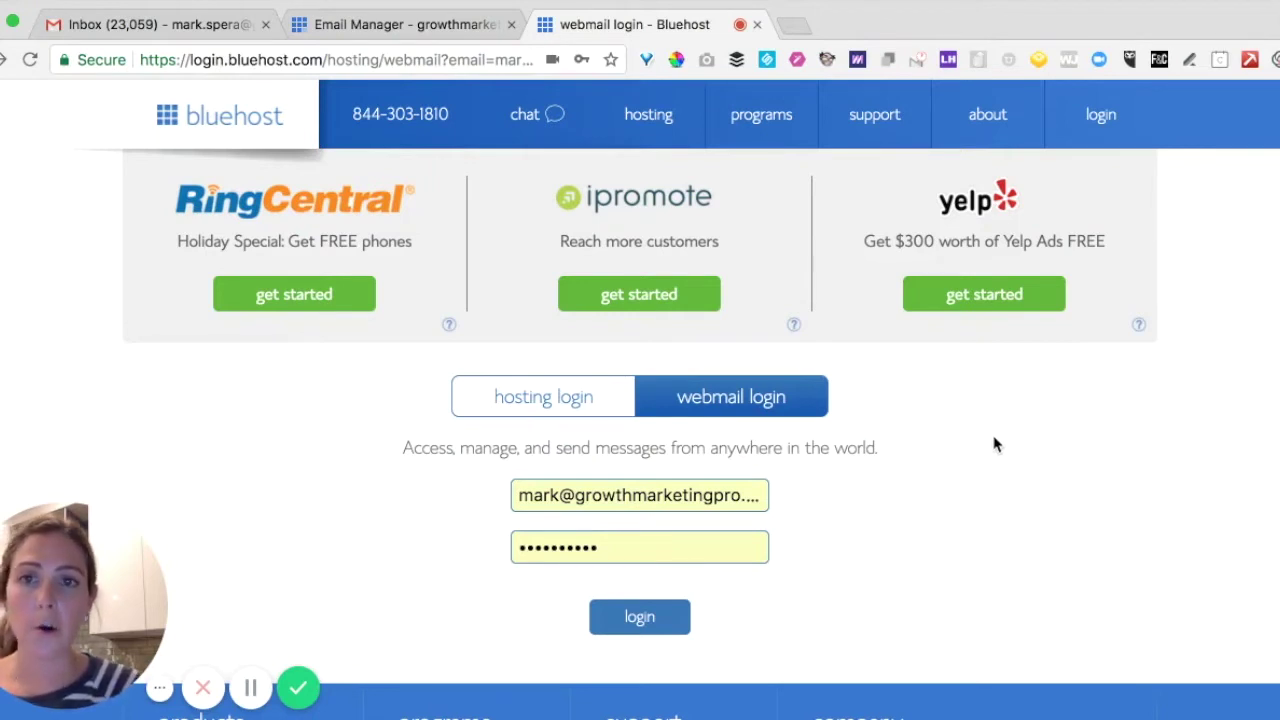
# Log in to webmail using the pre-filled domain address and password.
pyautogui.click(601, 494)
pyautogui.click(834, 554)
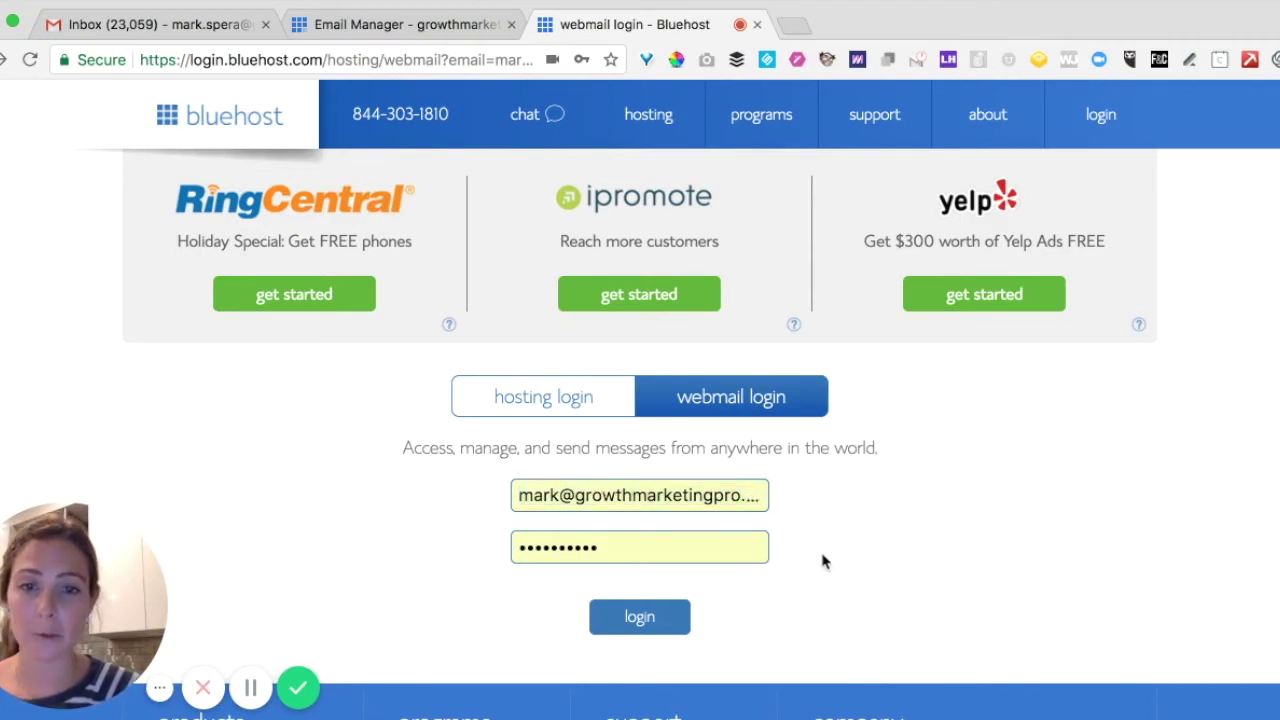
pyautogui.click(636, 618)
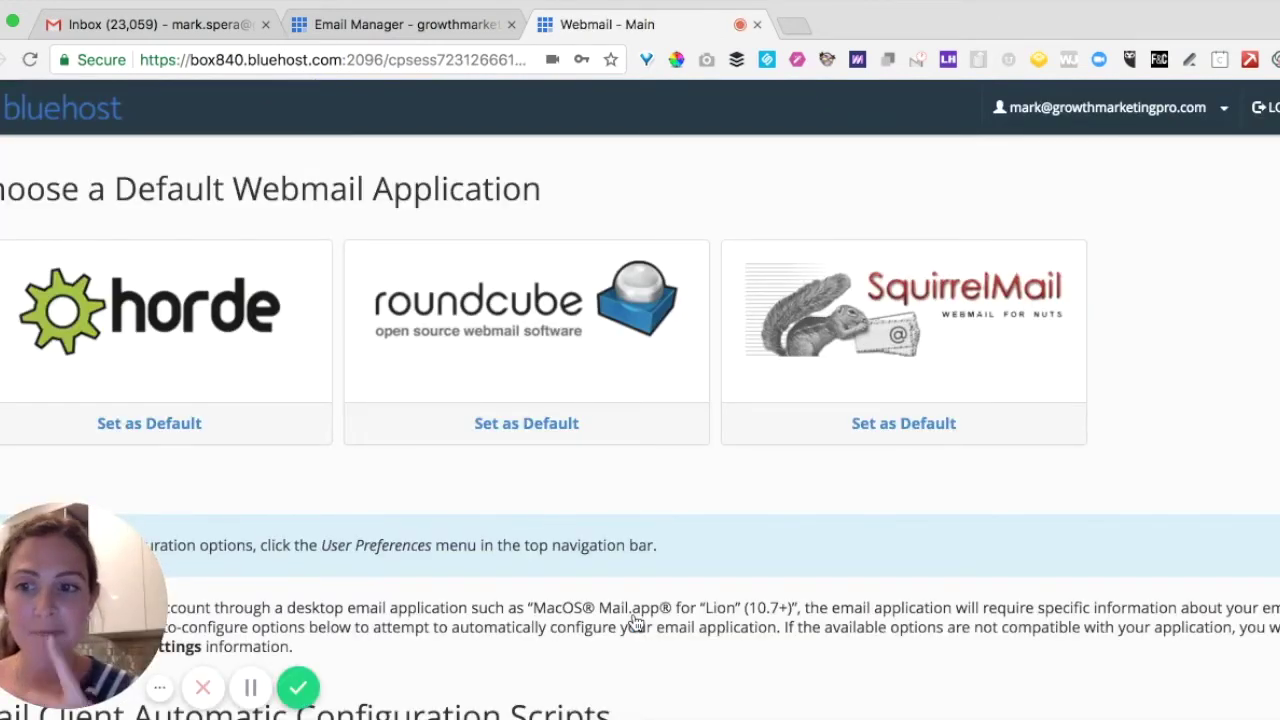
# Set Roundcube as the default webmail app and browse its 44-message inbox.
pyautogui.click(529, 425)
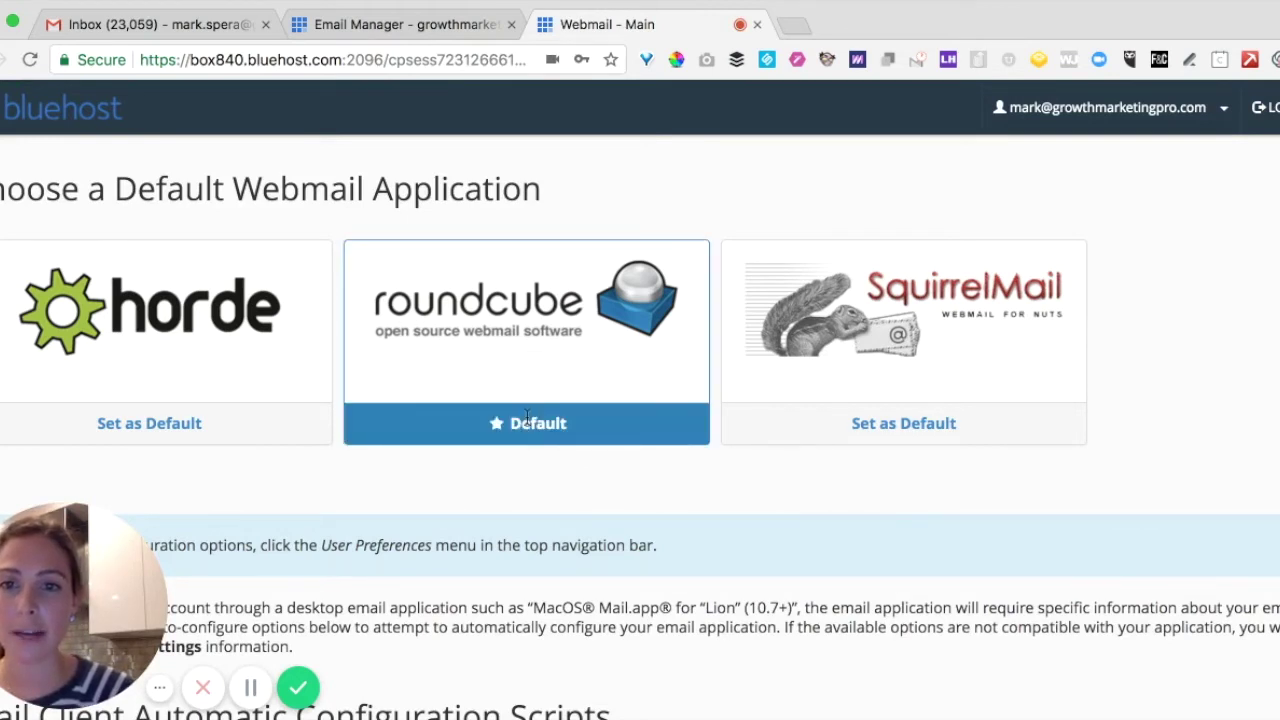
pyautogui.scroll(-5, 528, 423)
pyautogui.scroll(5, 528, 423)
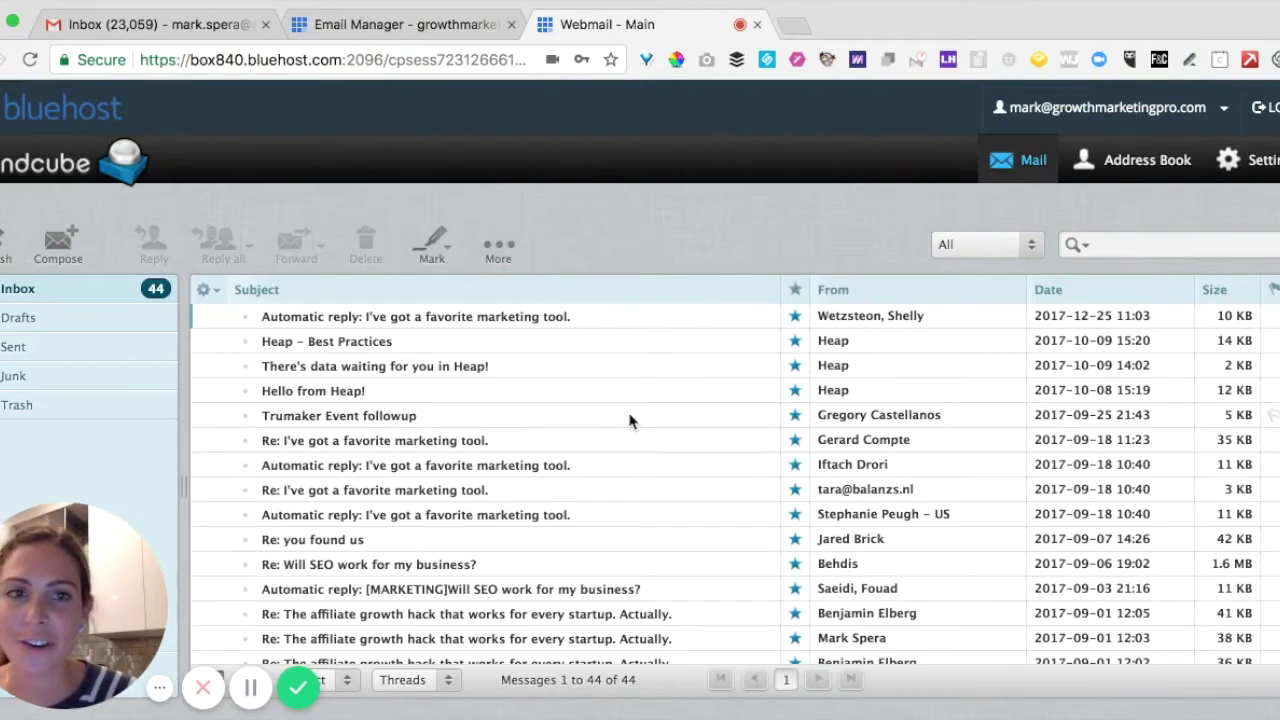
pyautogui.scroll(-5, 630, 420)
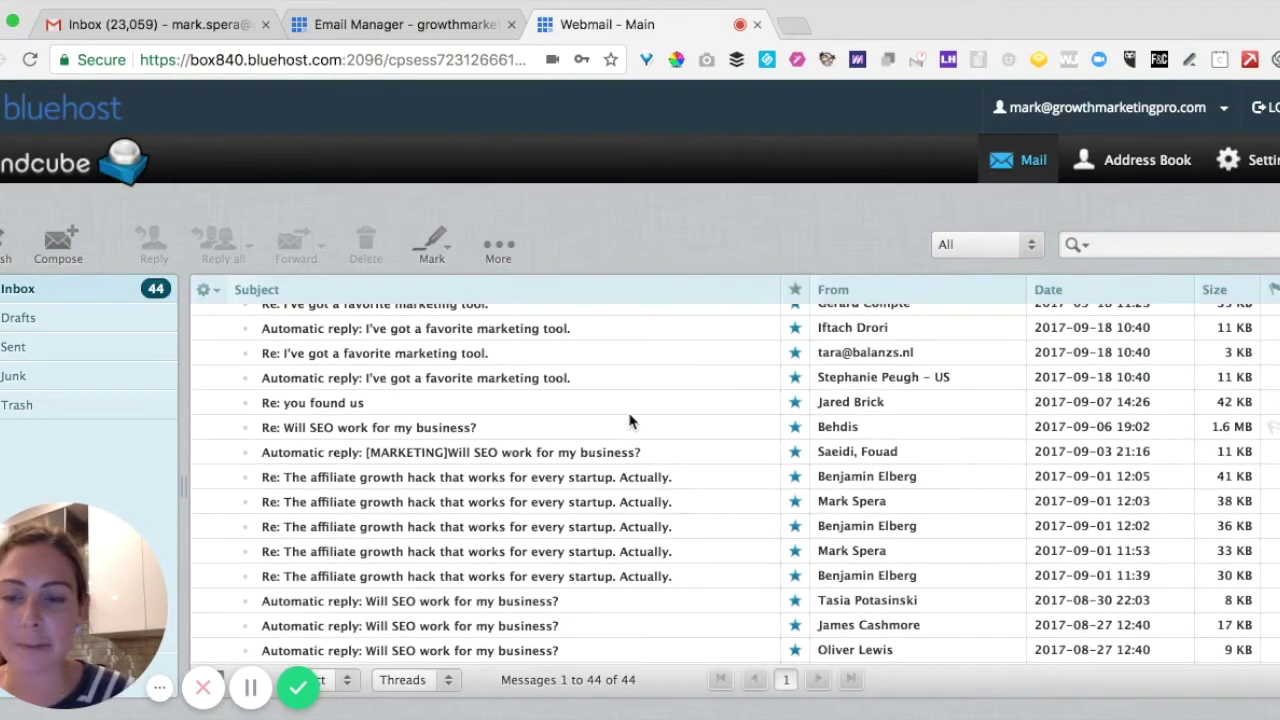
pyautogui.scroll(5, 630, 420)
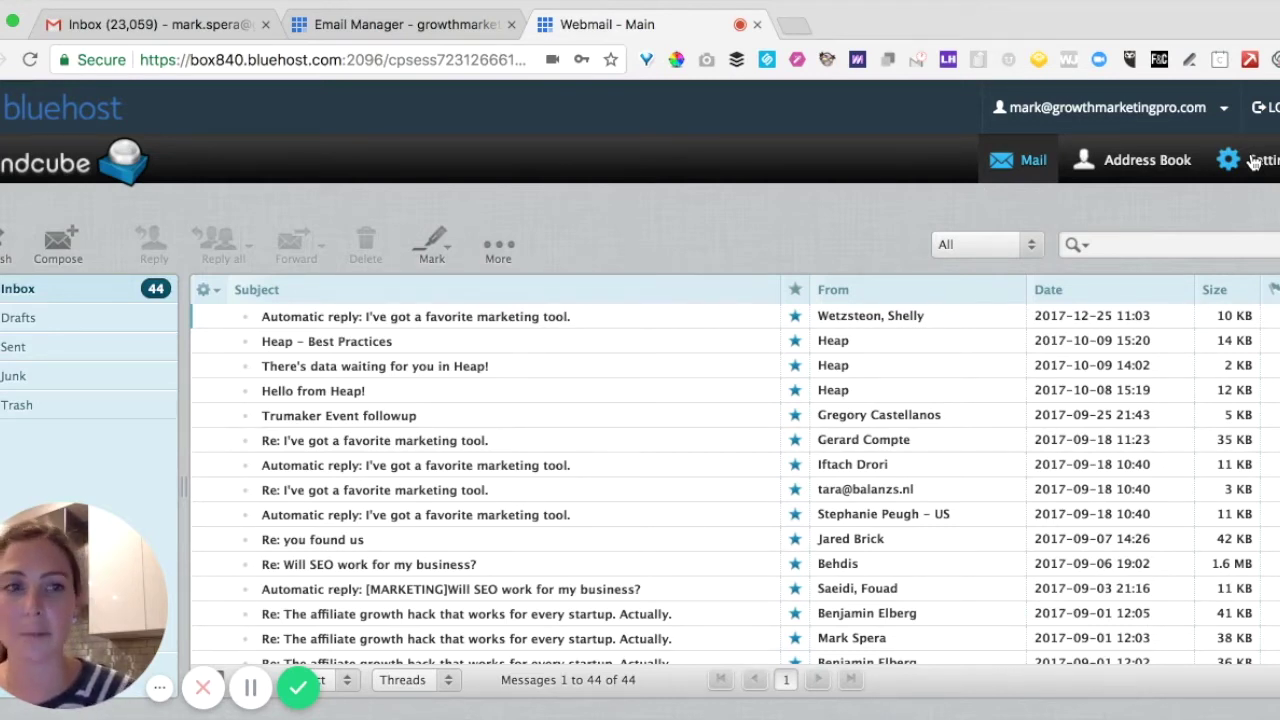
# Go to the account's Forwarders page from the webmail Settings.
pyautogui.click(1257, 163)
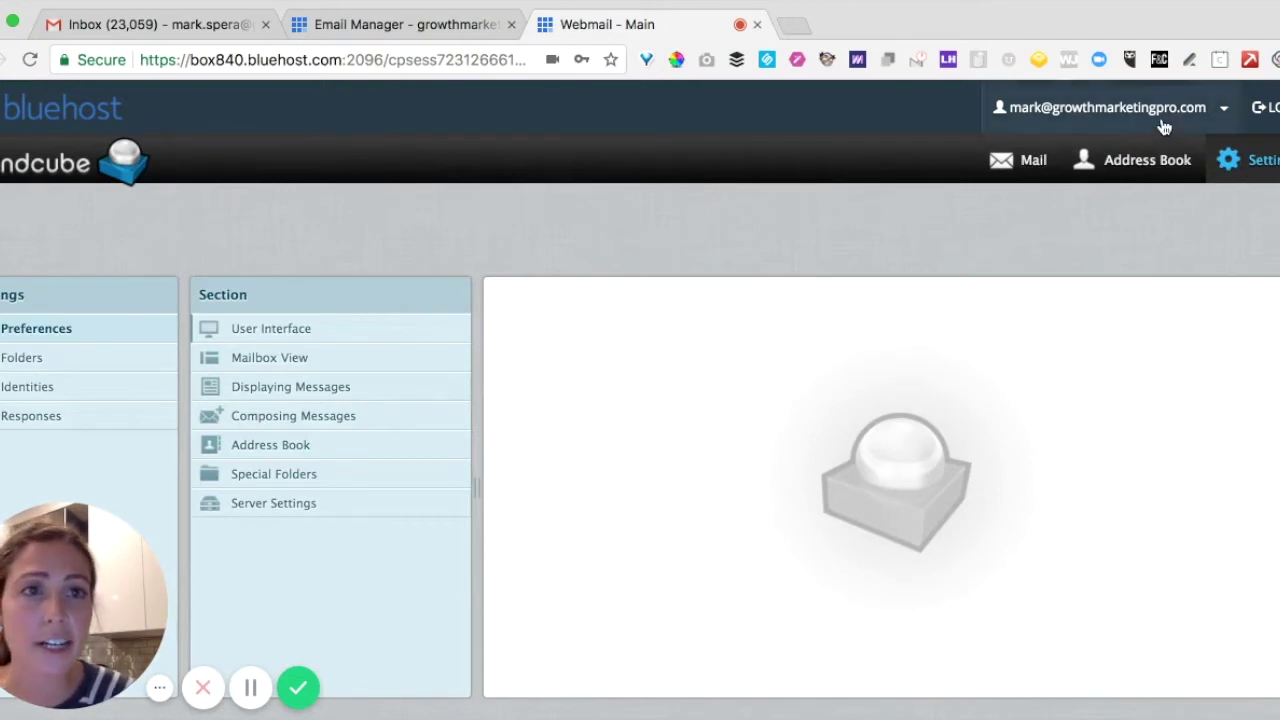
pyautogui.click(1127, 123)
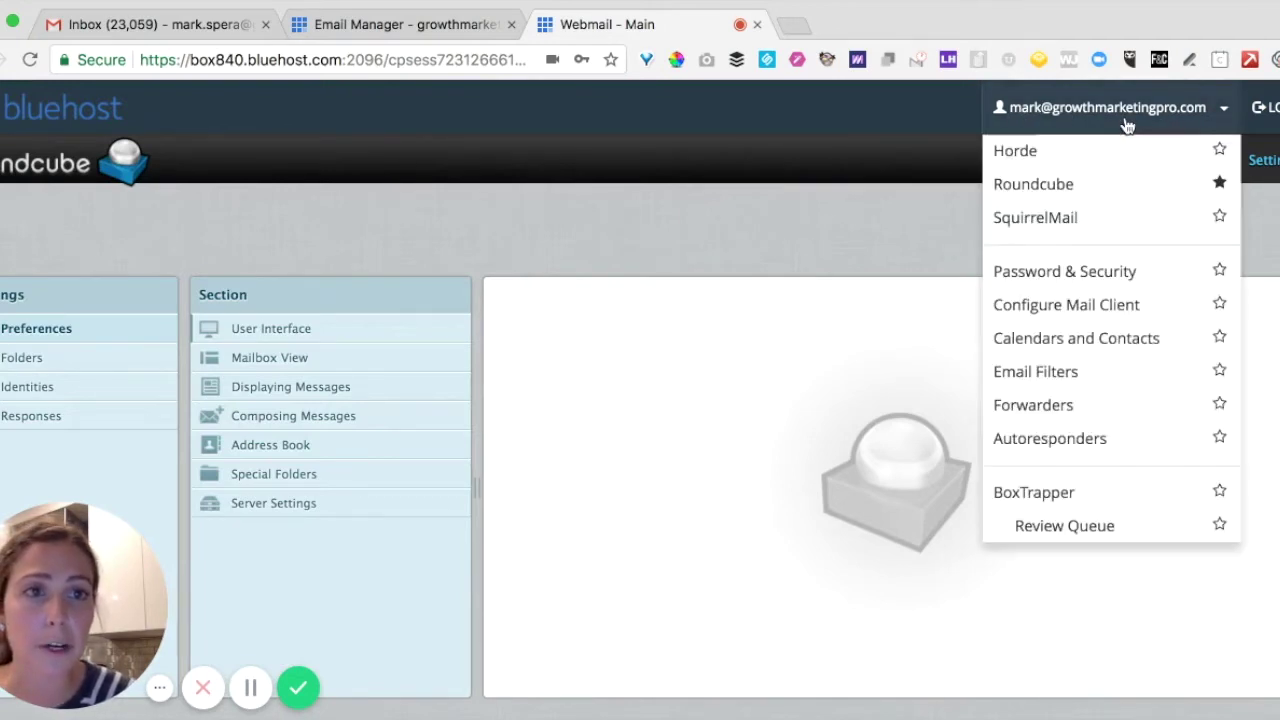
pyautogui.click(1068, 406)
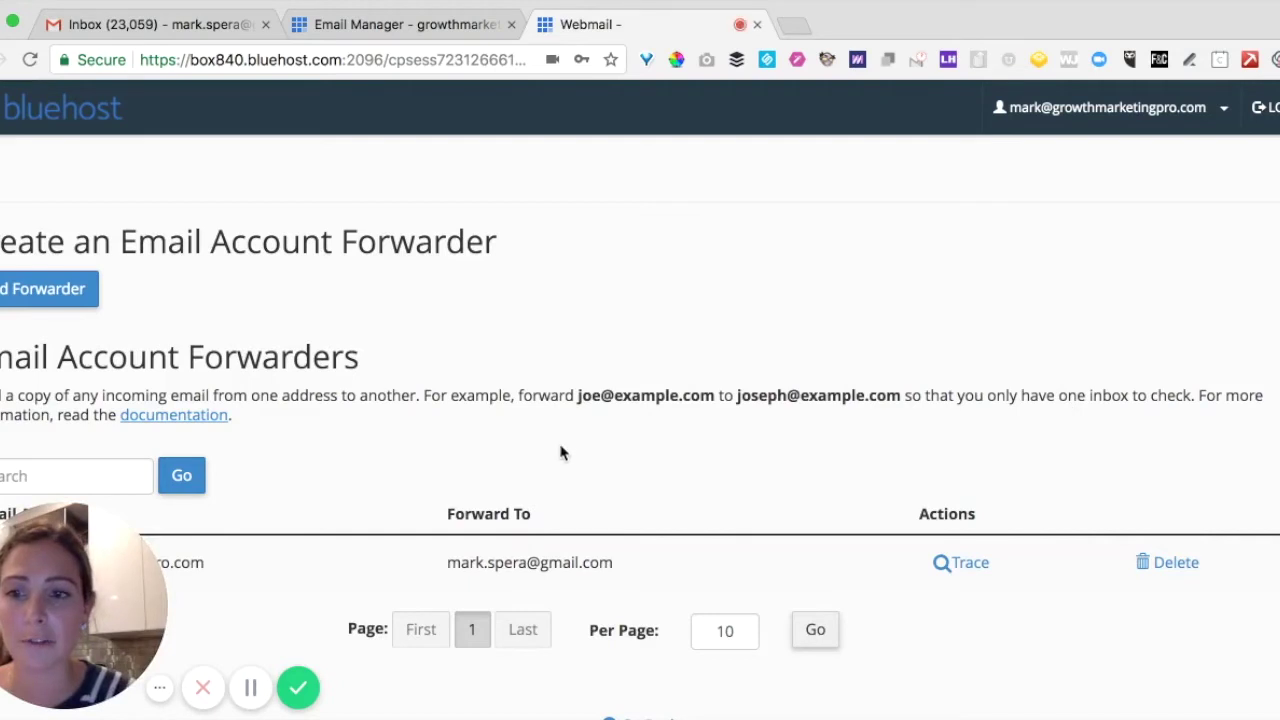
pyautogui.scroll(-2, 357, 425)
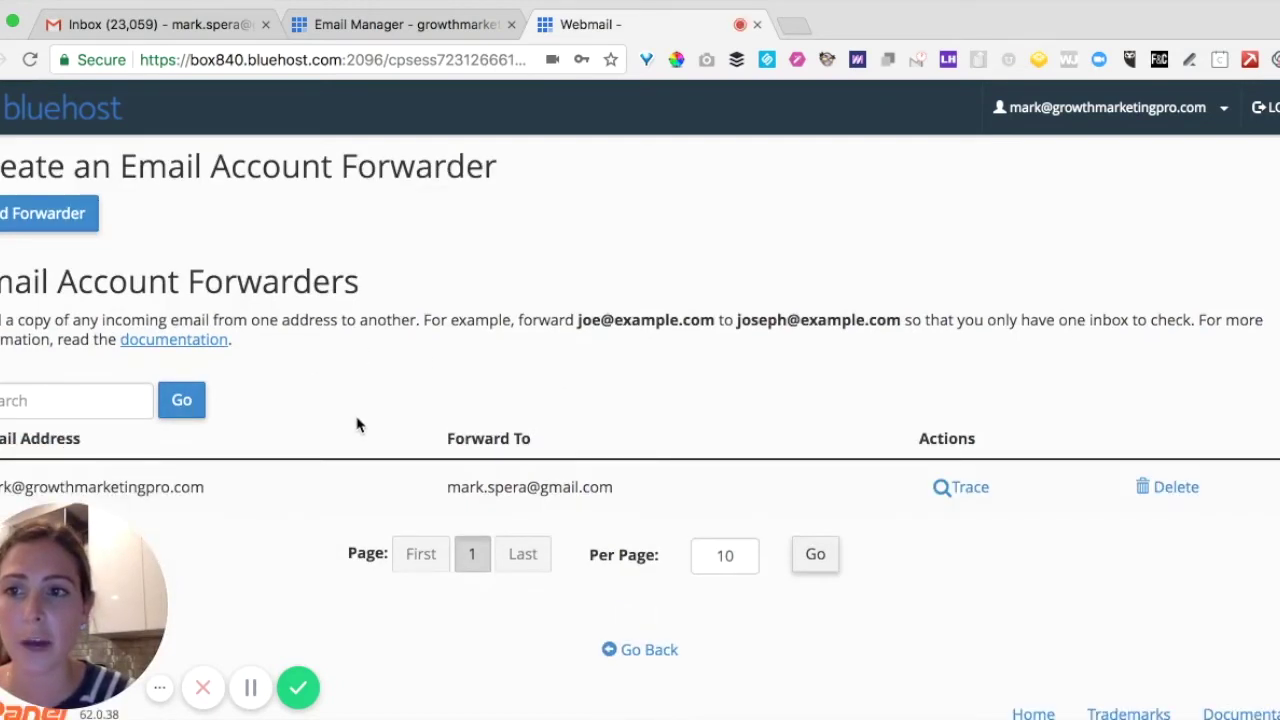
pyautogui.scroll(2, 357, 425)
# Open Add Forwarder, then go back to the list showing the existing Gmail forward.
pyautogui.click(66, 296)
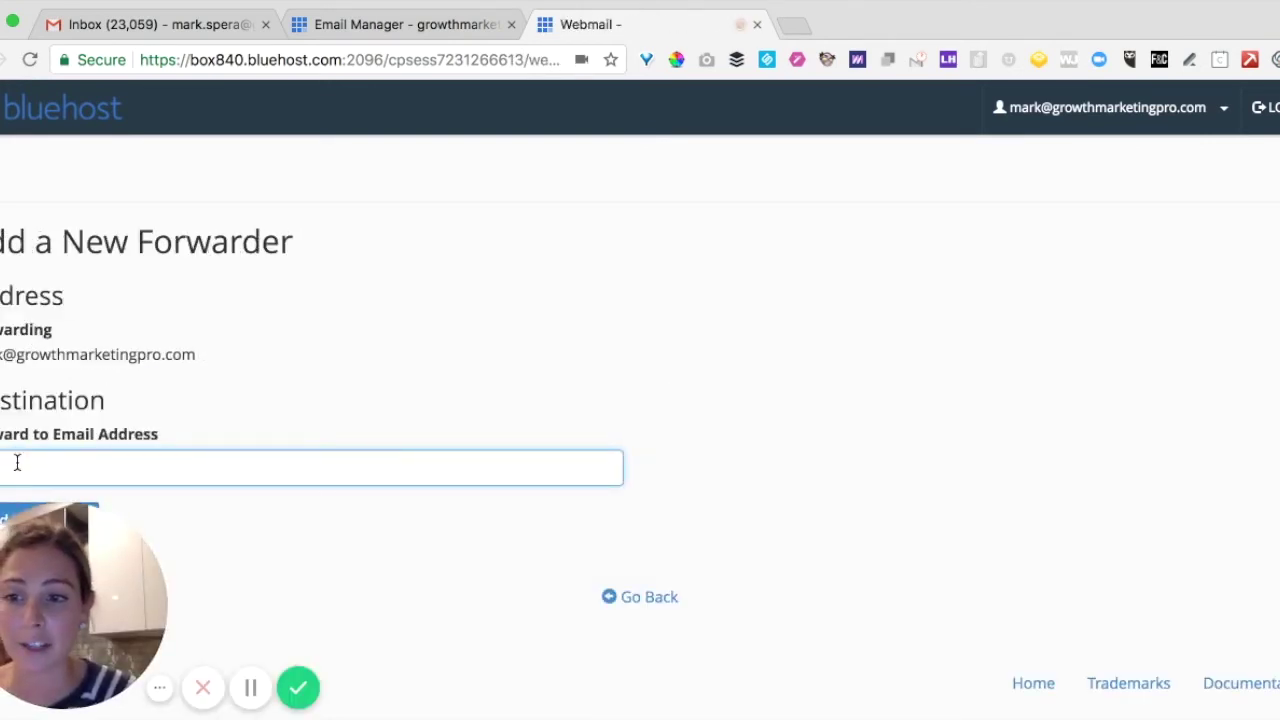
pyautogui.scroll(-1, 17, 462)
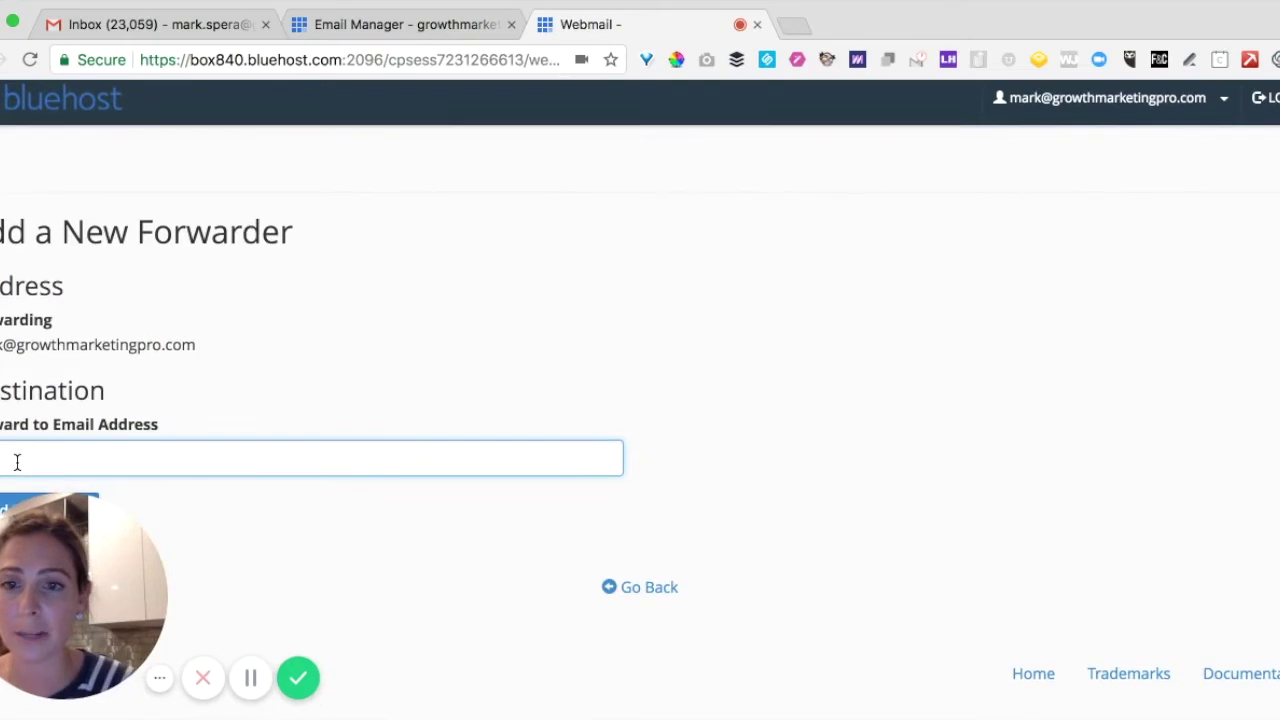
pyautogui.click(630, 598)
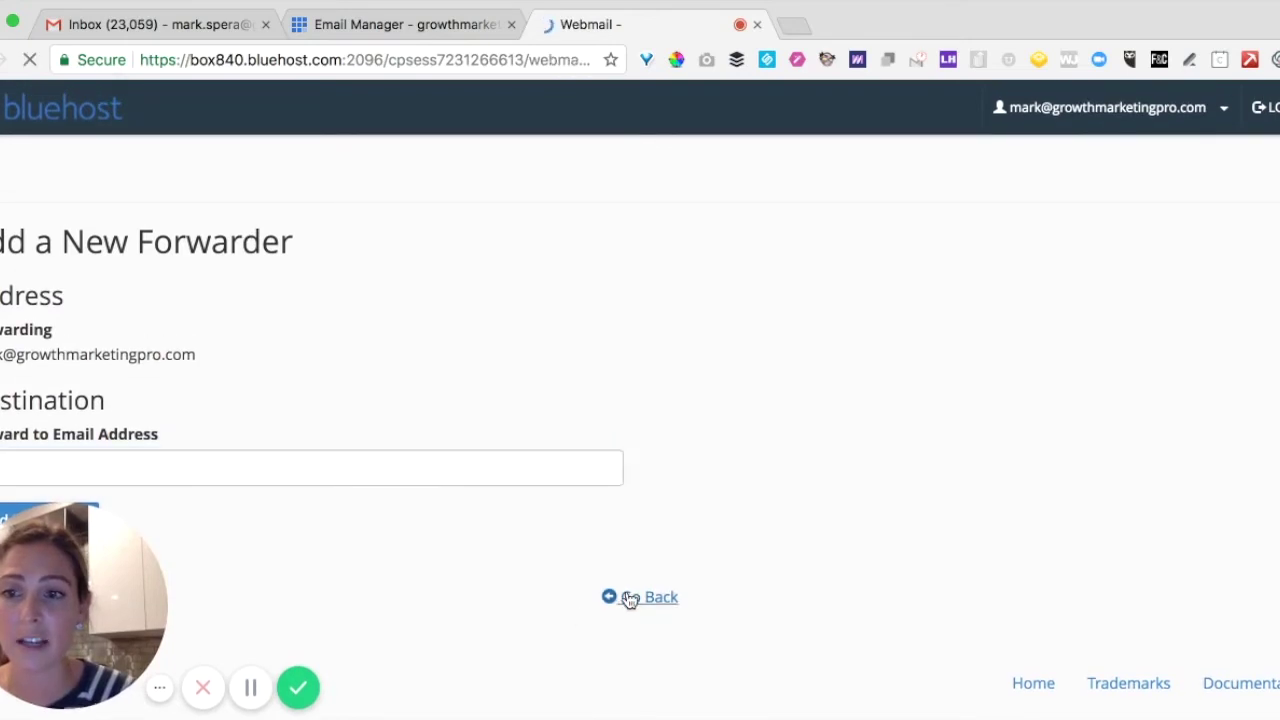
pyautogui.scroll(-2, 416, 530)
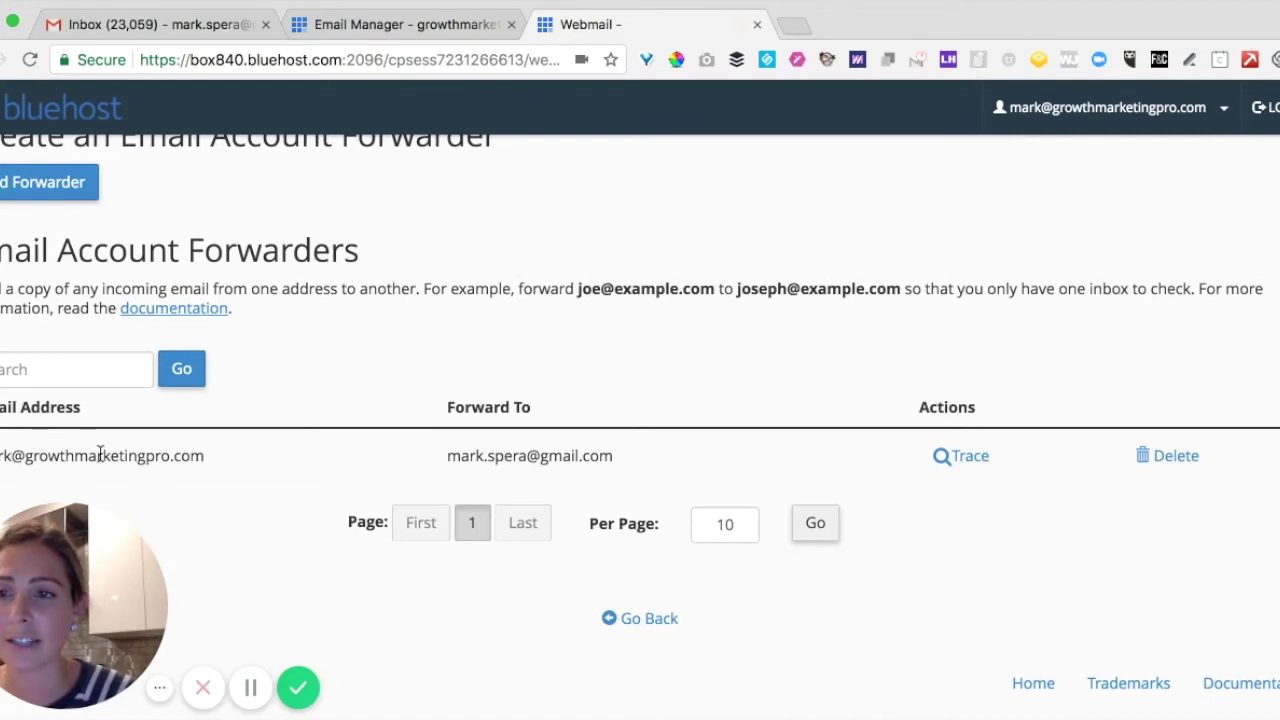
pyautogui.scroll(2, 726, 457)
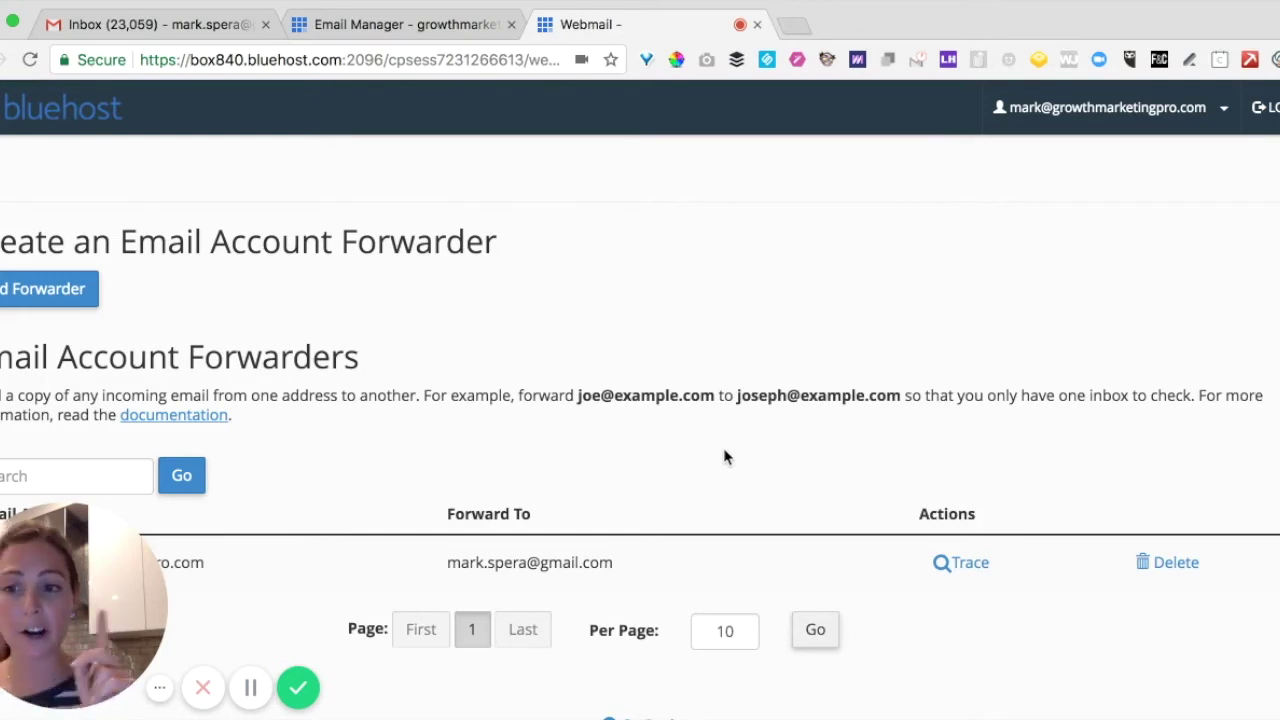
# Open Gmail's full Settings on the Accounts and Import tab.
pyautogui.click(175, 35)
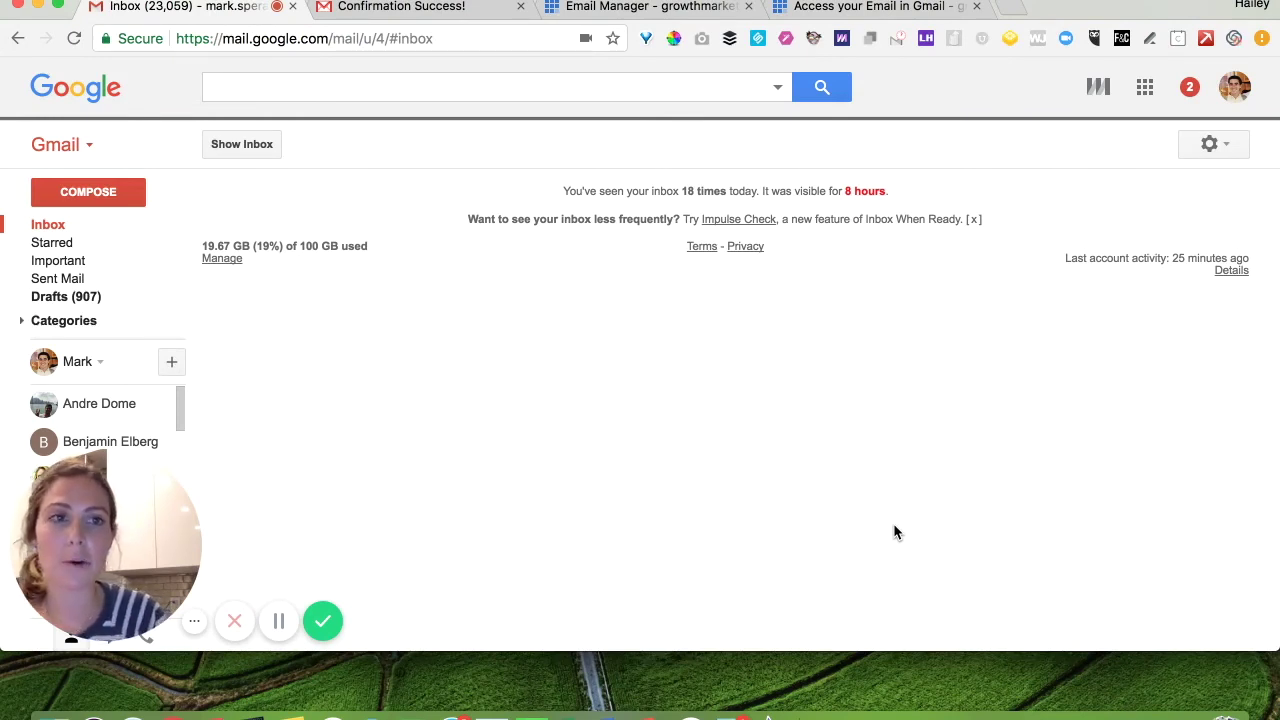
pyautogui.click(1212, 150)
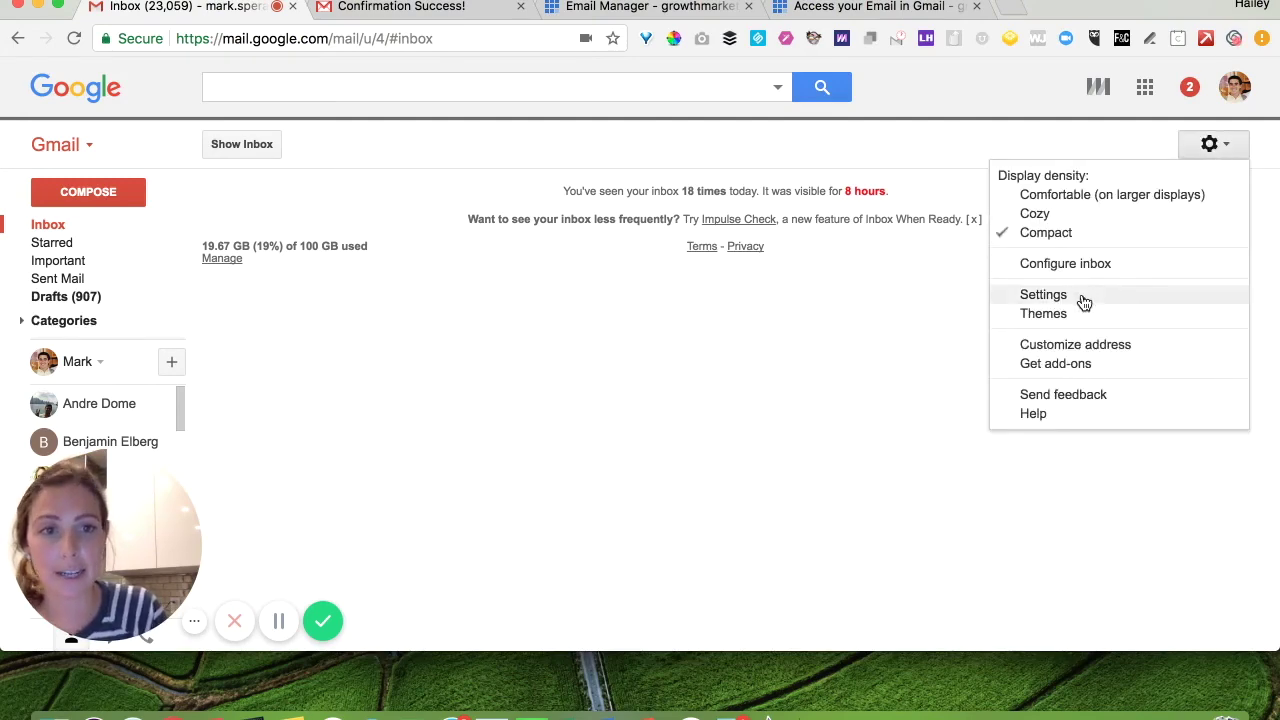
pyautogui.click(1043, 295)
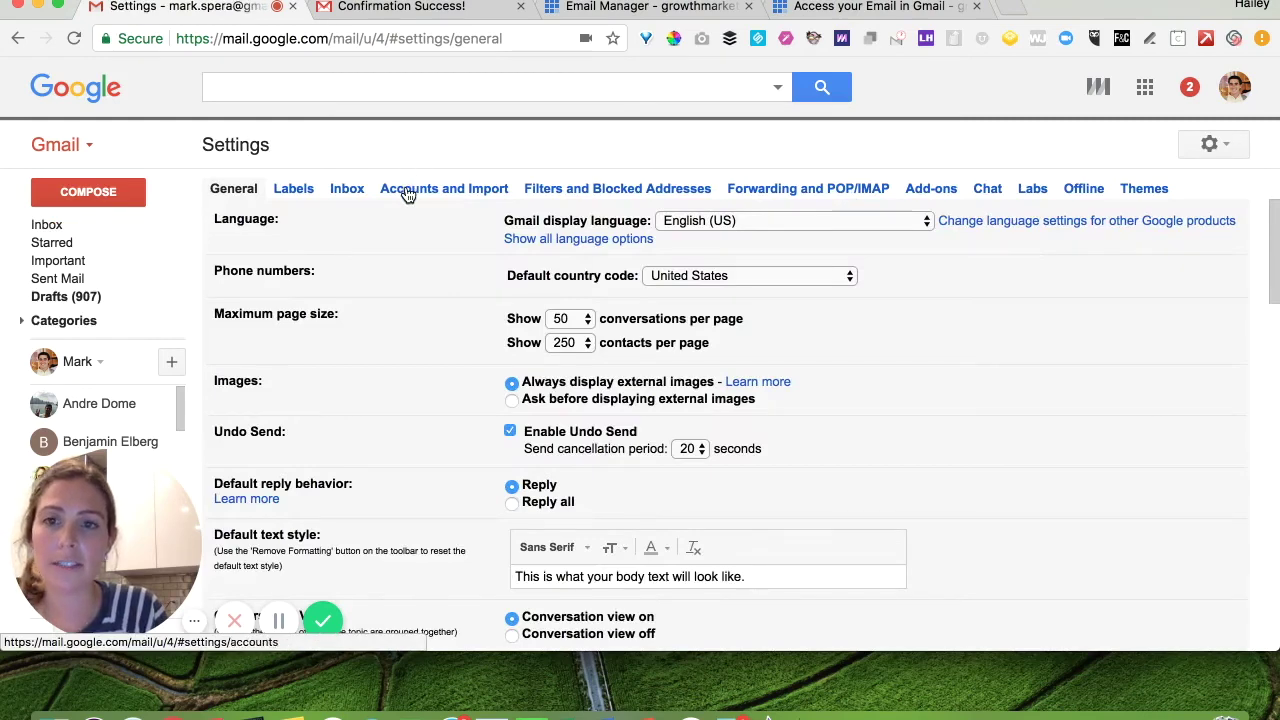
pyautogui.click(443, 194)
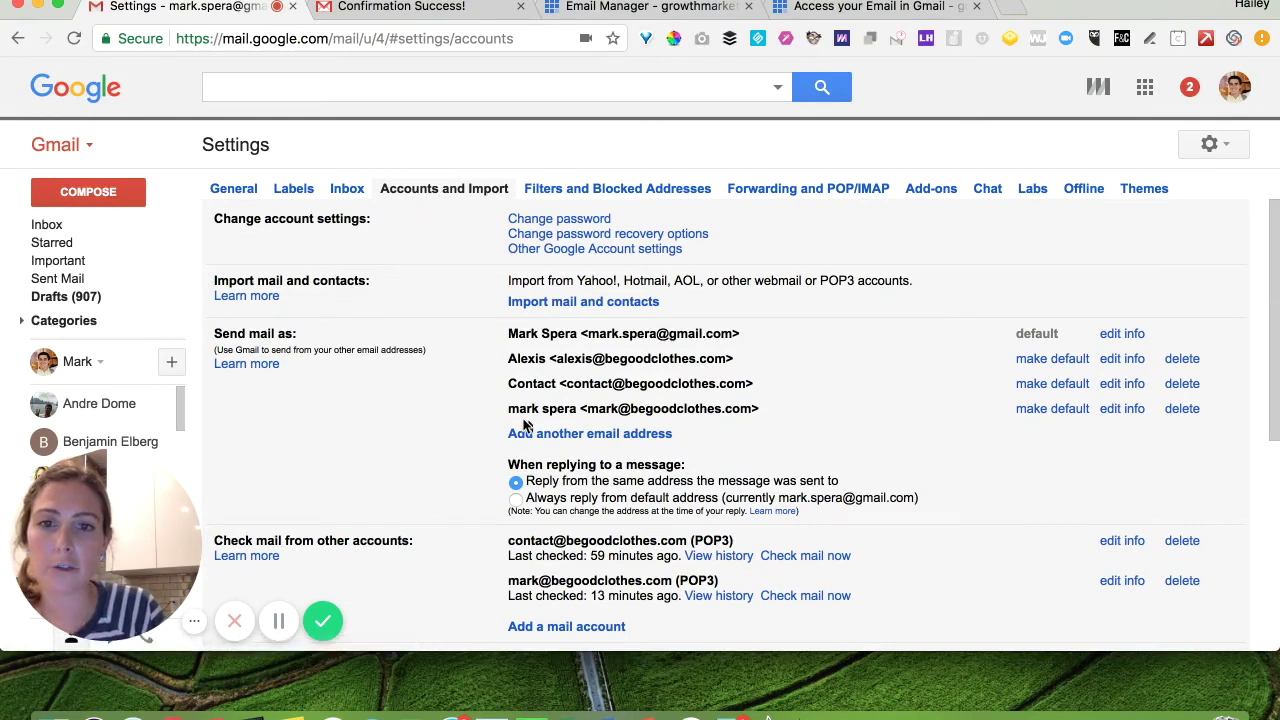
# Add the growthmarketingpro.com address as a send-as alias and continue to SMTP settings.
pyautogui.click(587, 436)
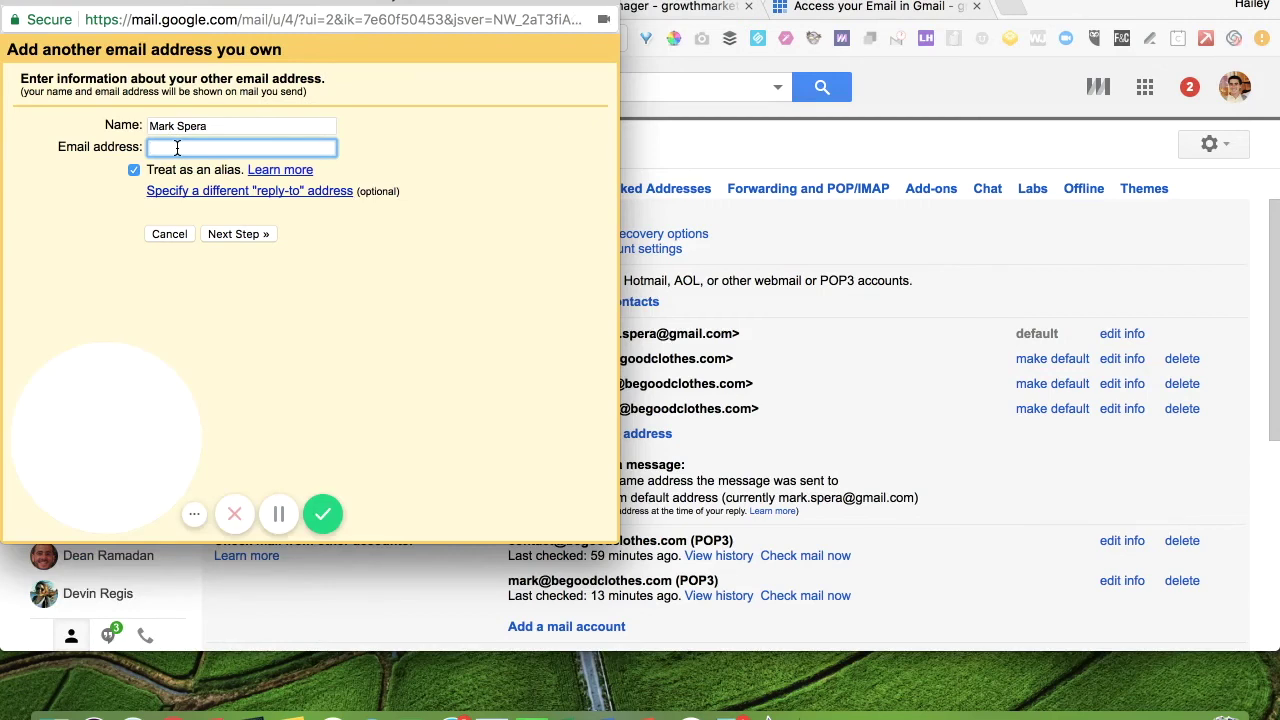
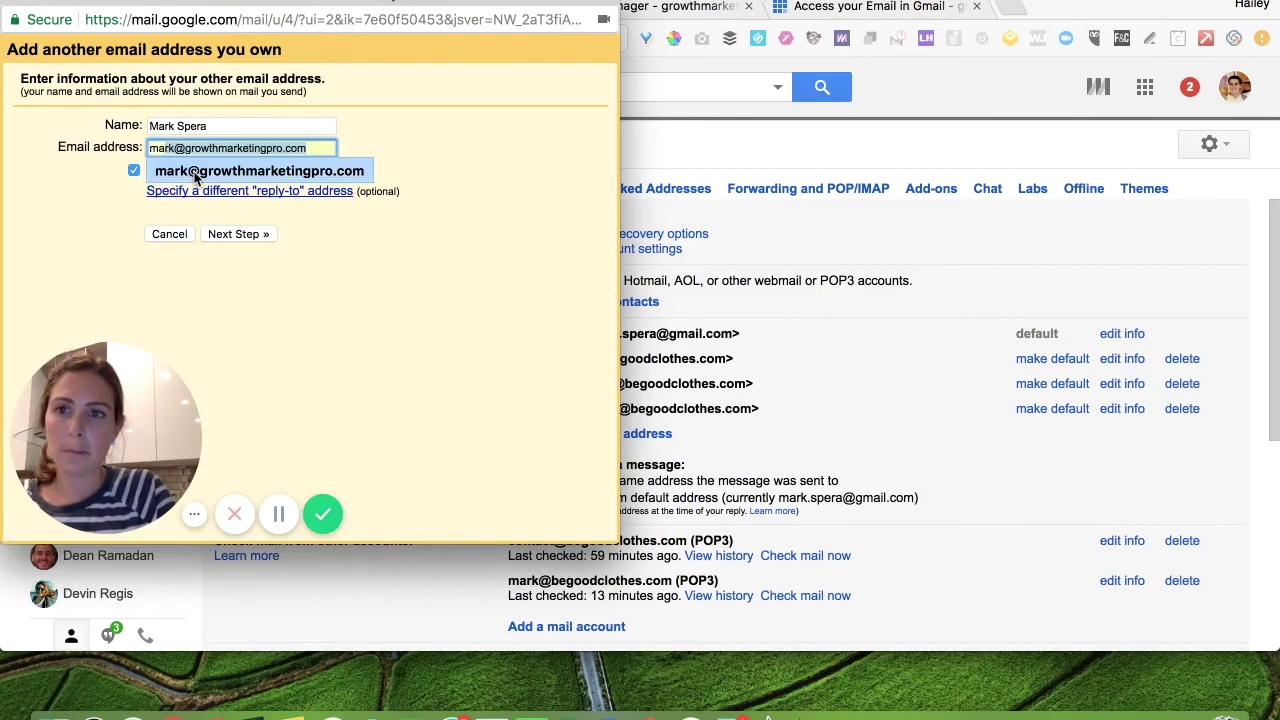
pyautogui.click(195, 172)
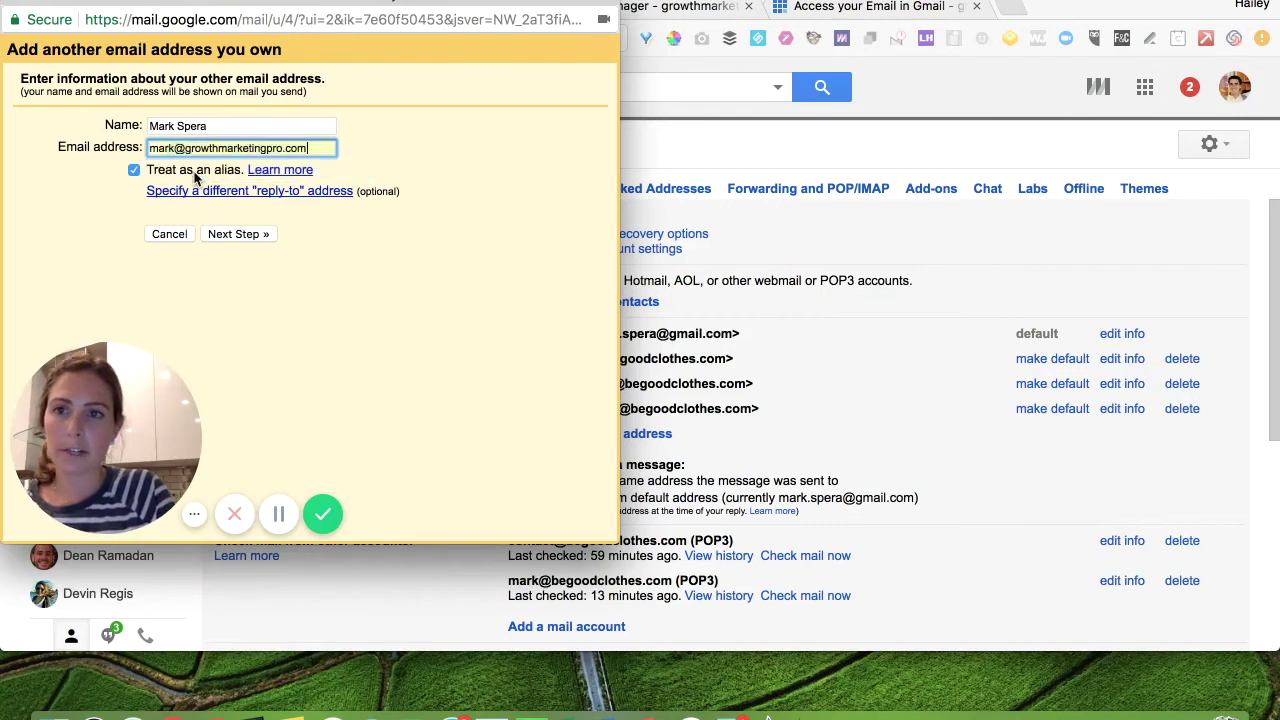
pyautogui.click(230, 236)
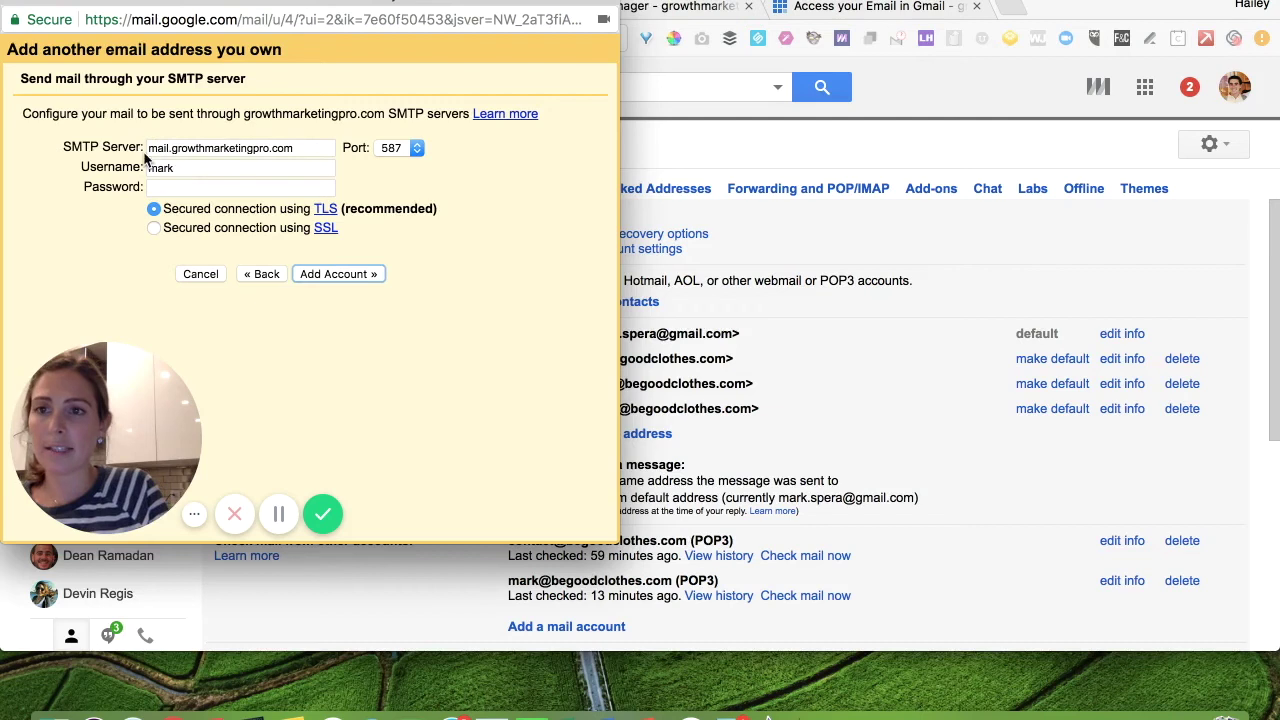
# Enter the full domain address as SMTP username with its password, then add the account.
pyautogui.click(202, 168)
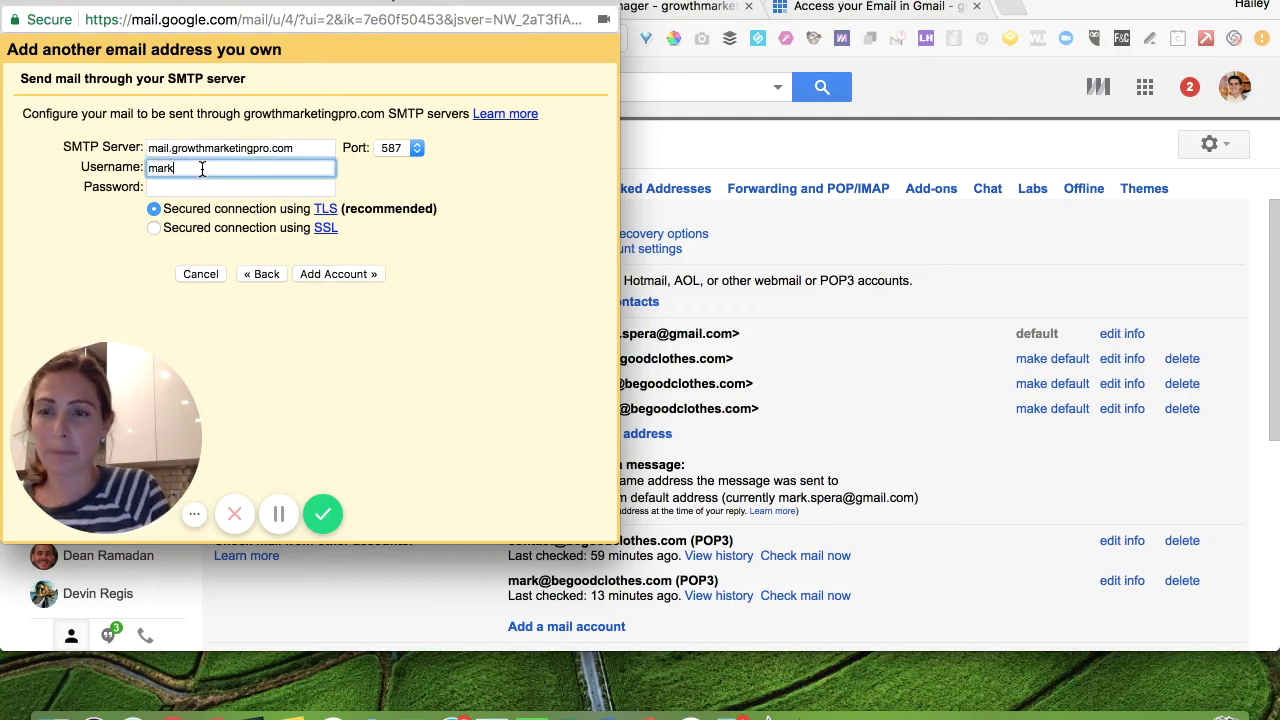
pyautogui.doubleClick(202, 168)
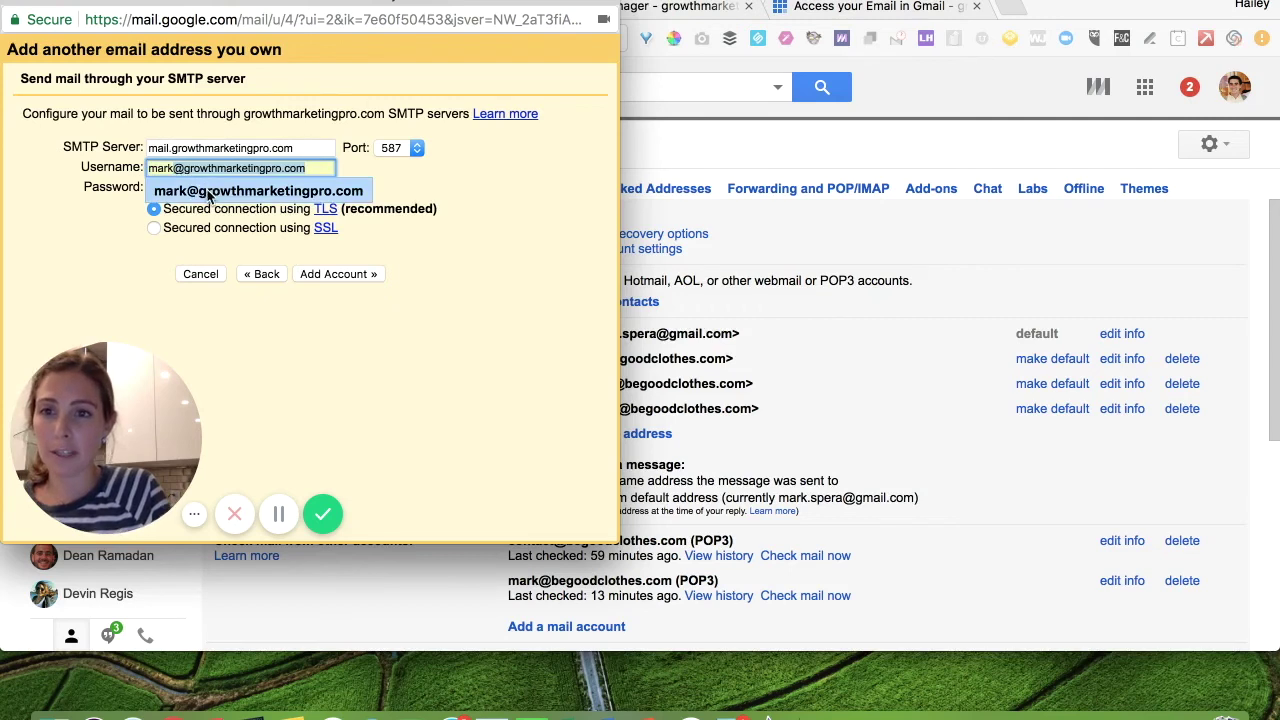
pyautogui.click(206, 190)
pyautogui.click(196, 187)
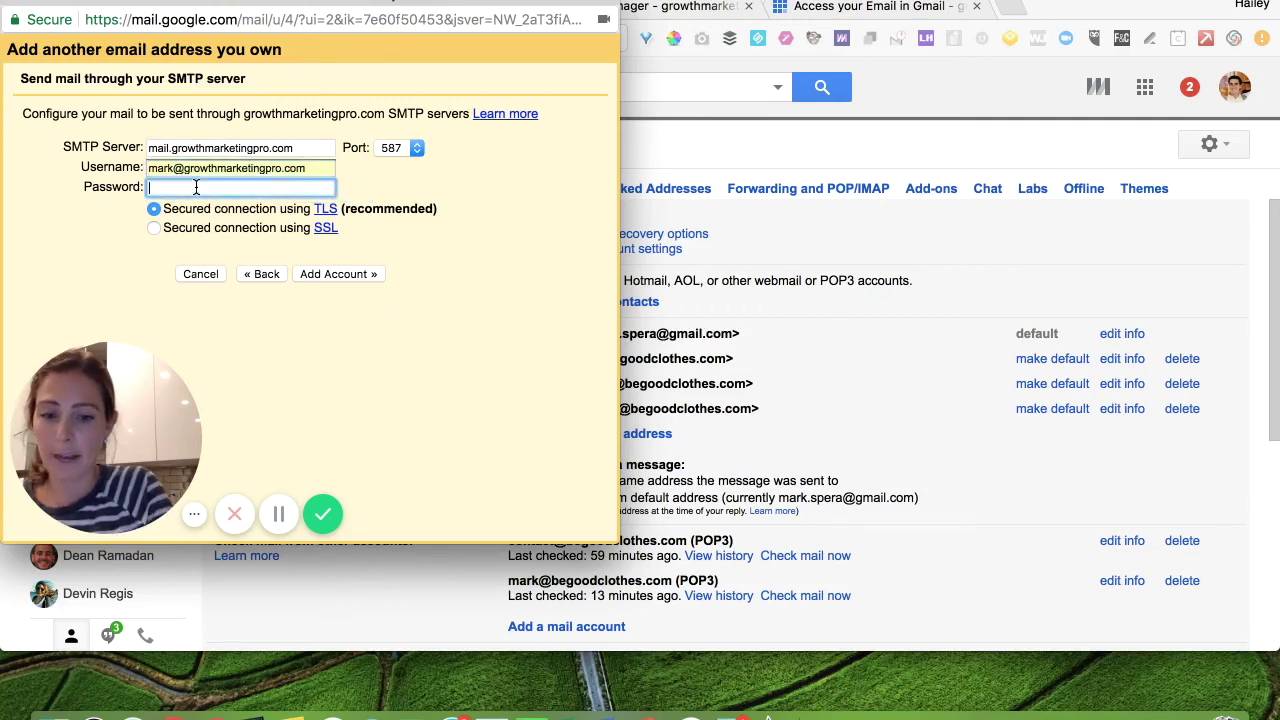
pyautogui.write('****')
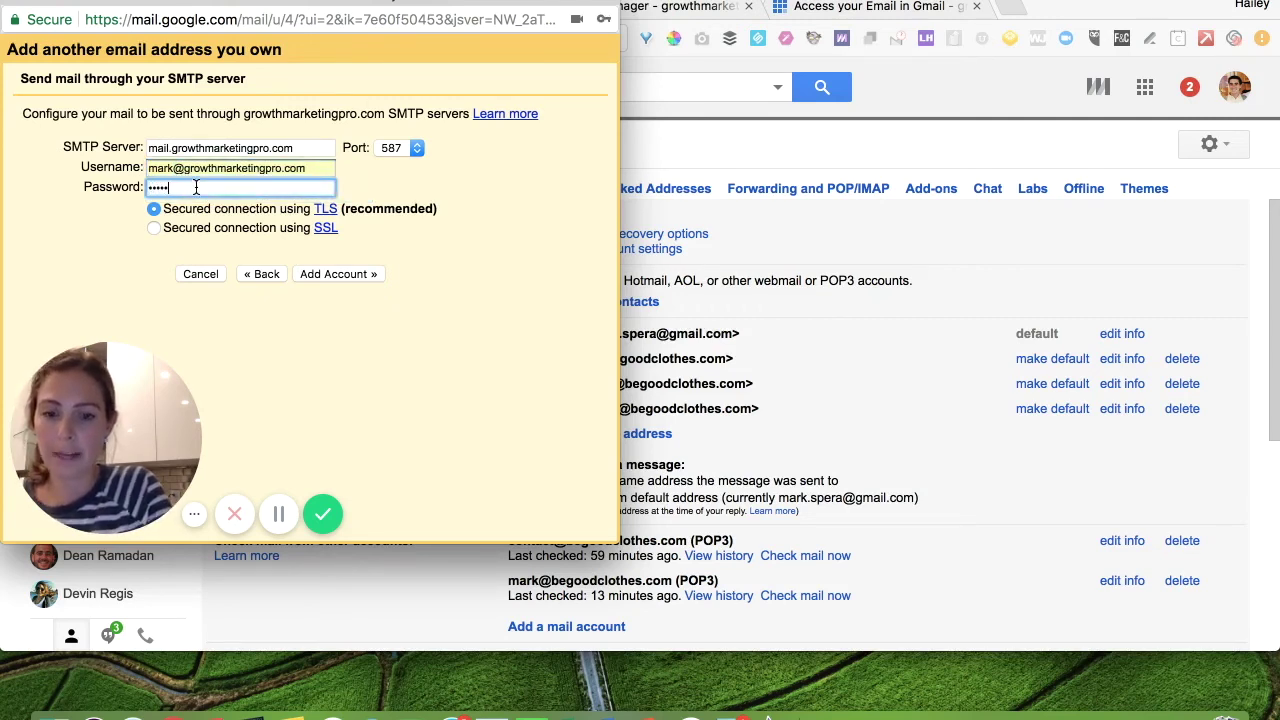
pyautogui.write('*****')
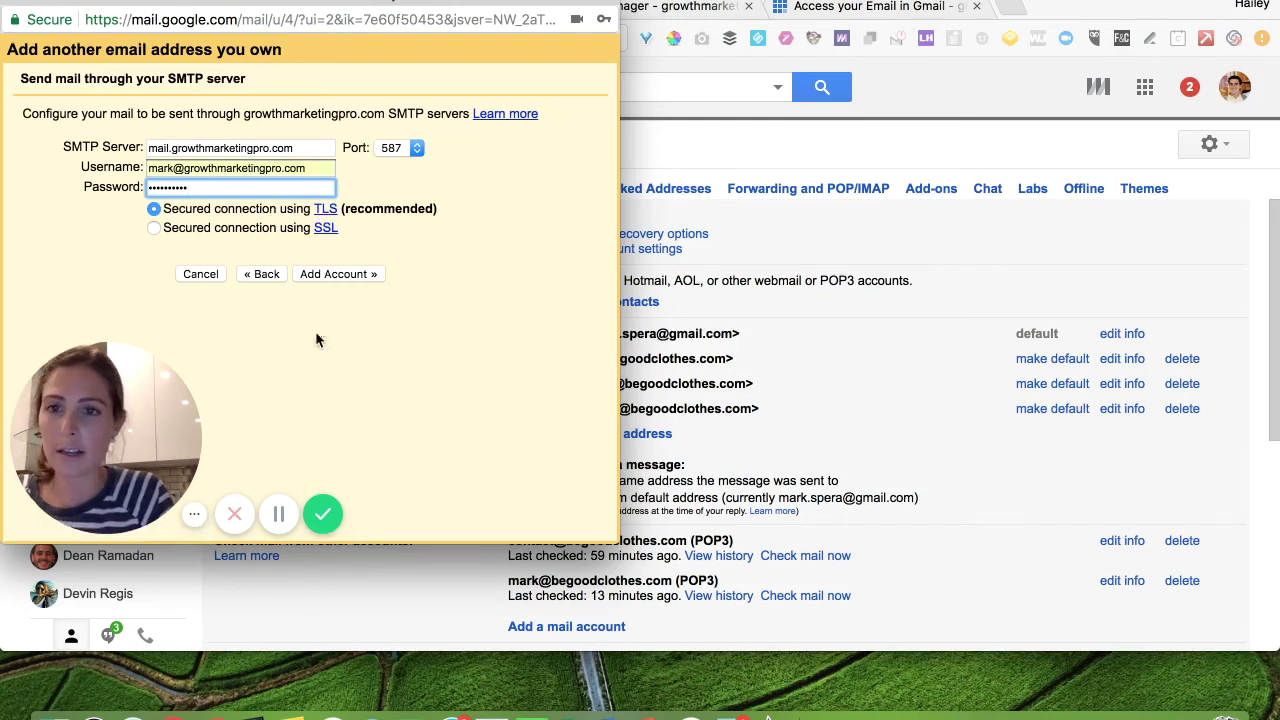
pyautogui.click(333, 274)
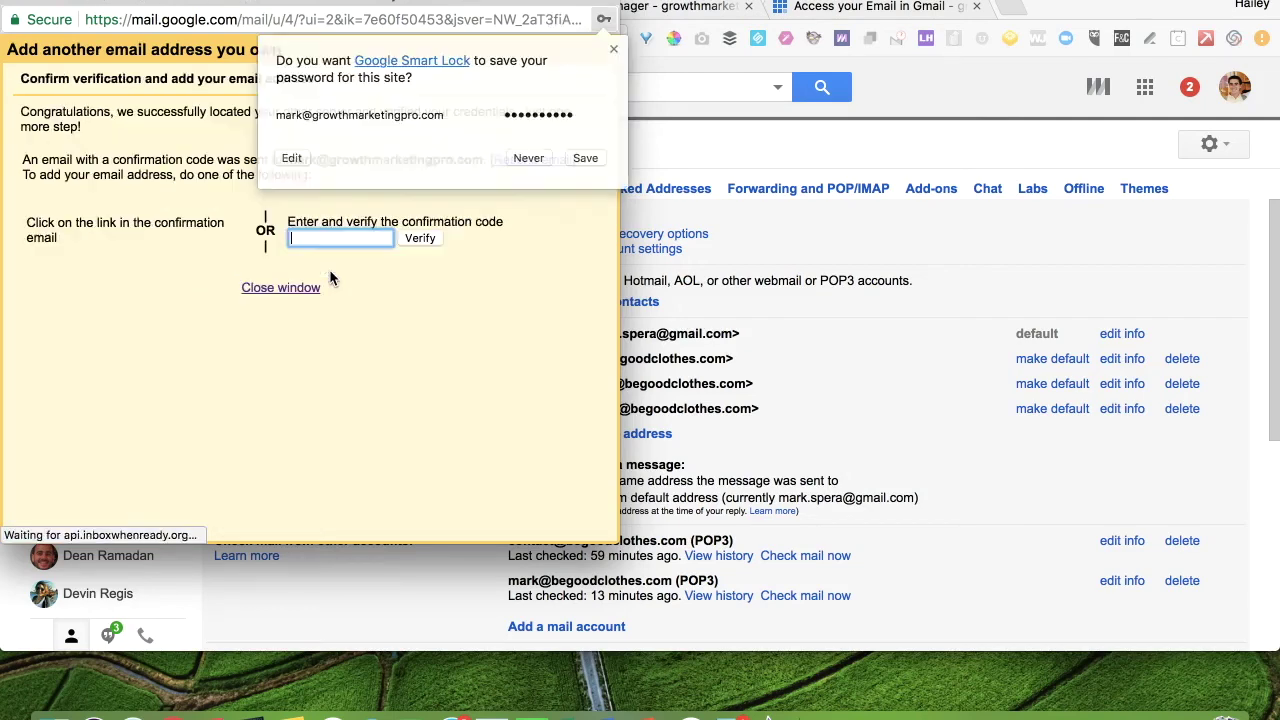
# Dismiss the password-save prompt and return to the Gmail inbox.
pyautogui.click(613, 51)
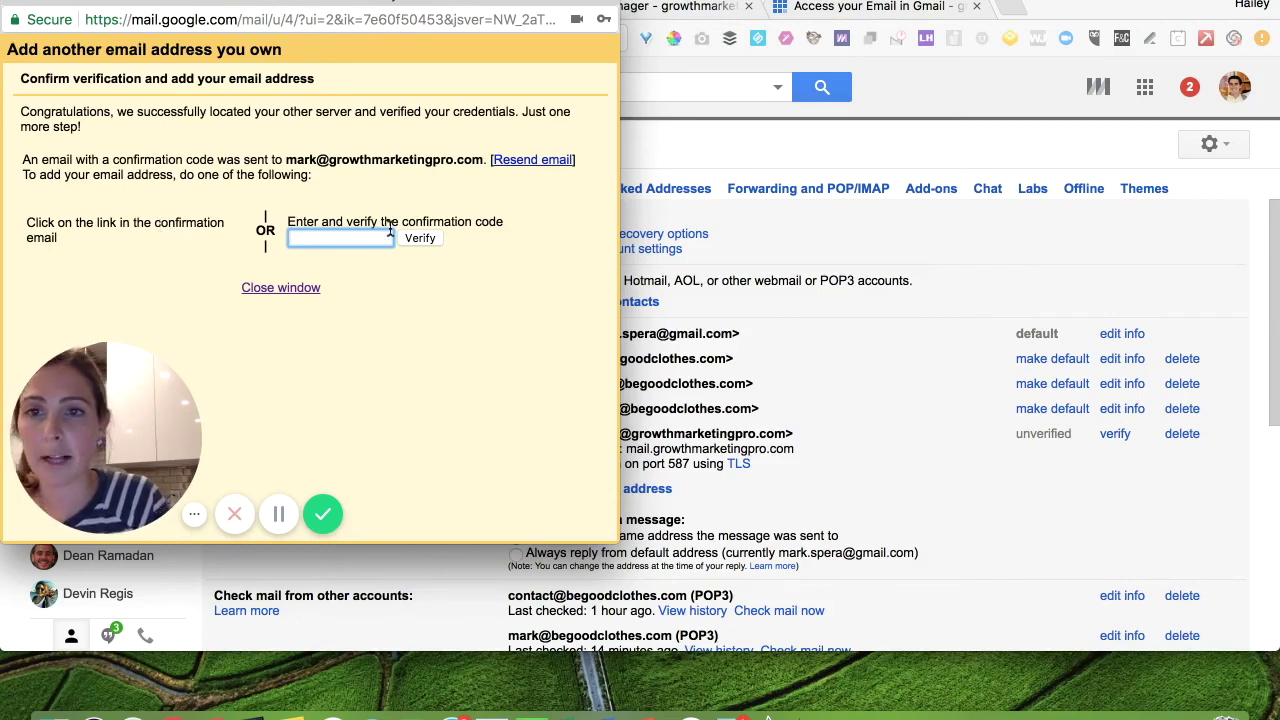
pyautogui.click(704, 173)
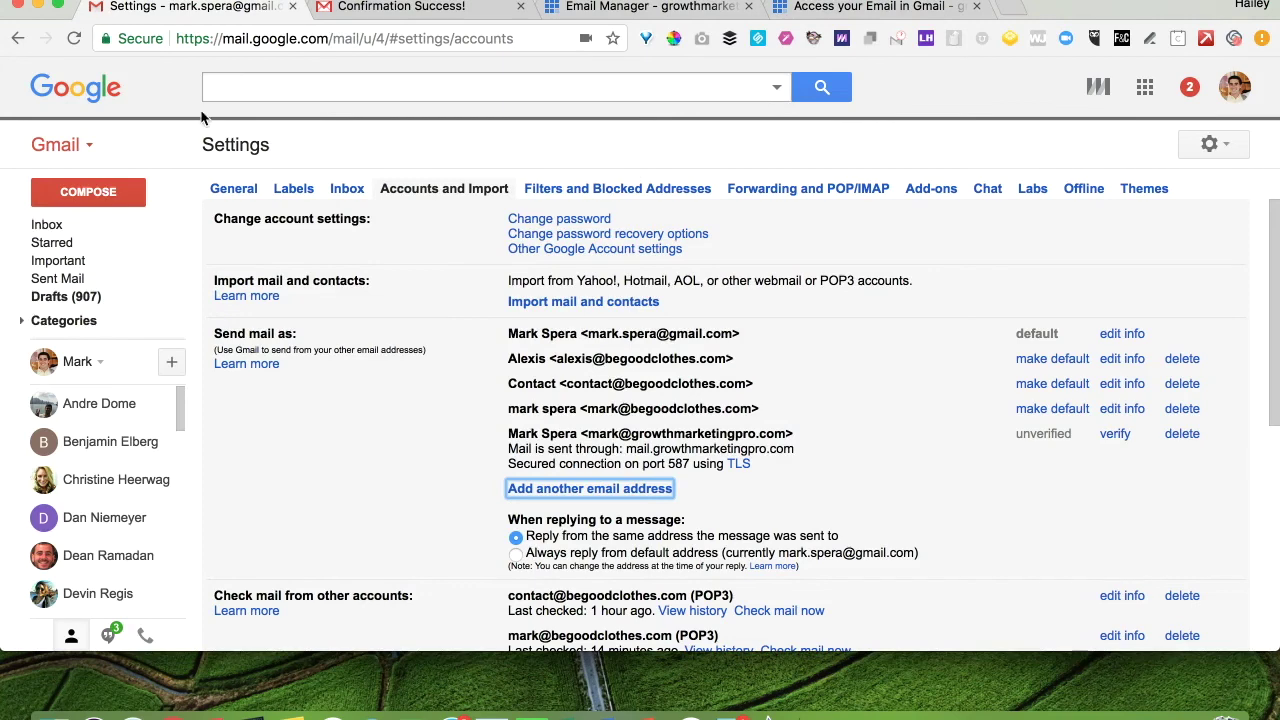
pyautogui.click(77, 230)
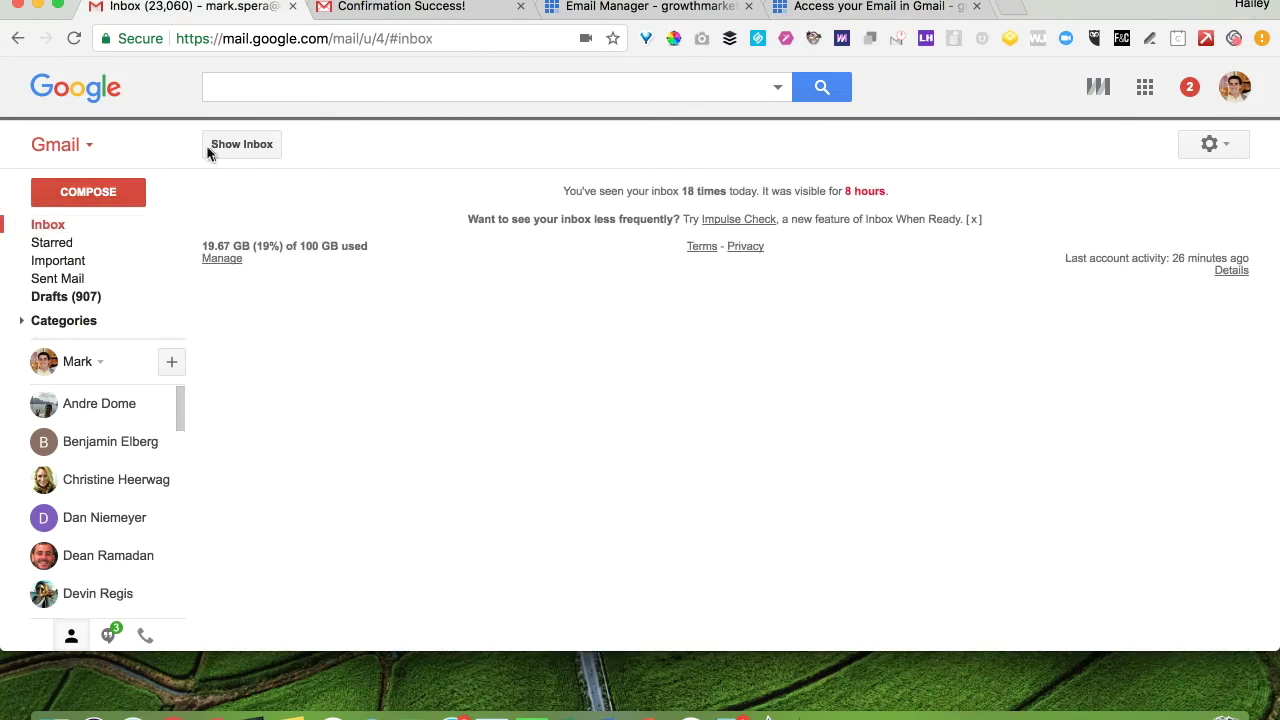
# Open the Gmail Confirmation email and confirm sending mail as the domain address.
pyautogui.click(237, 145)
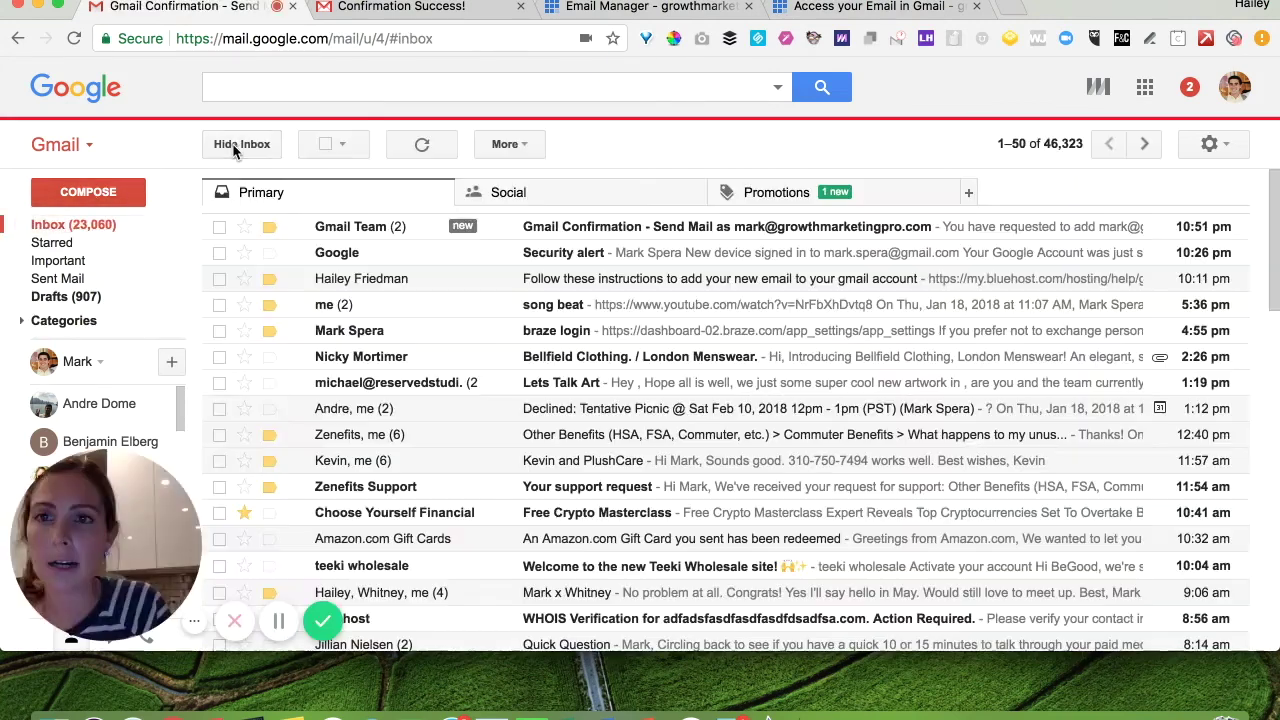
pyautogui.click(376, 228)
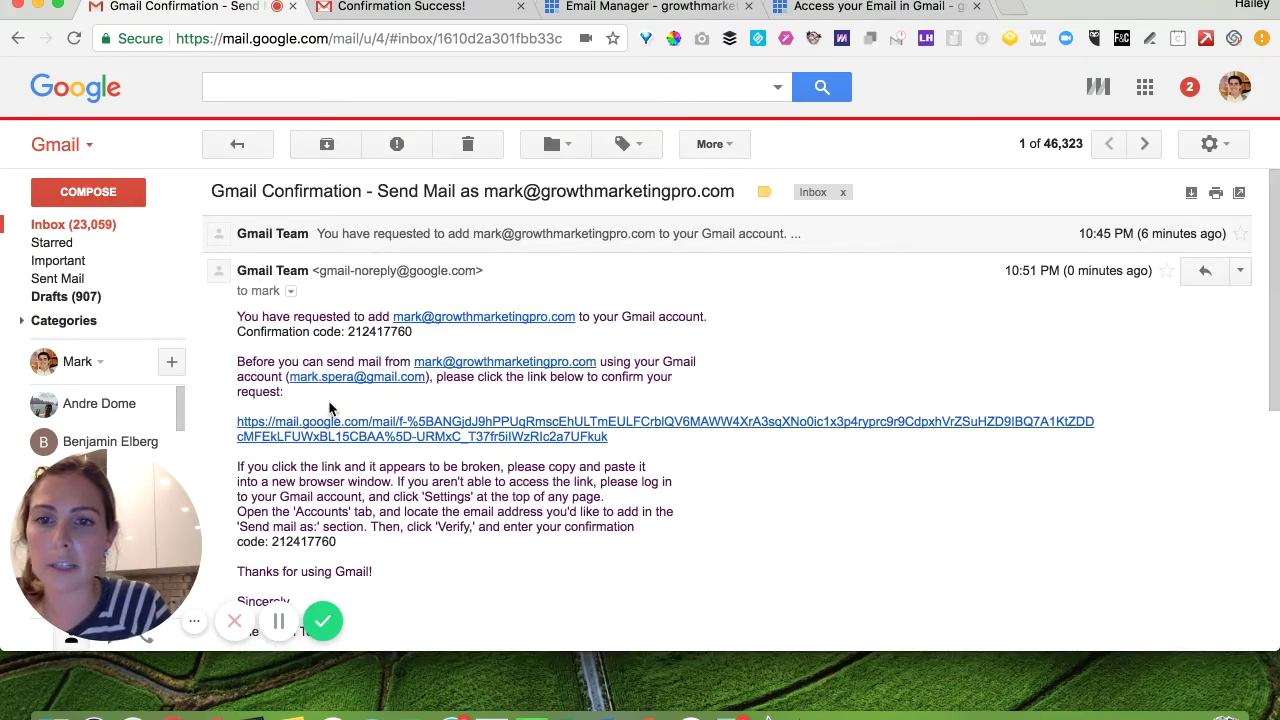
pyautogui.click(335, 425)
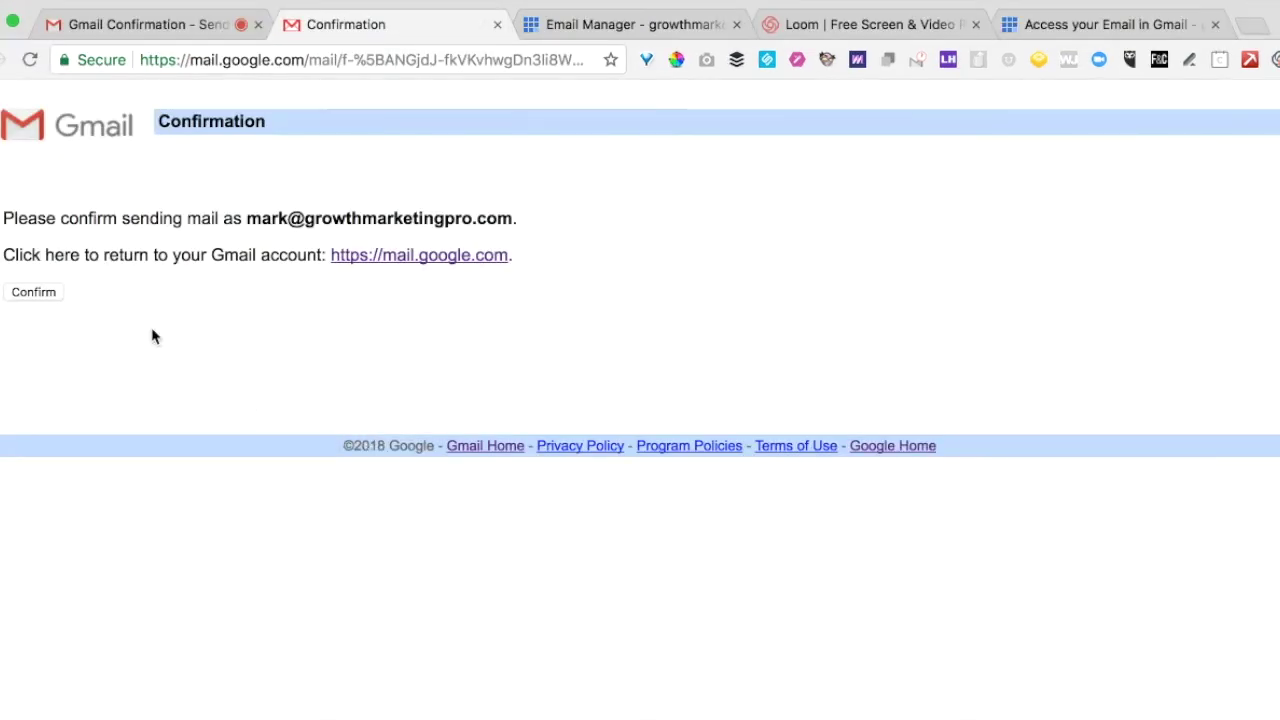
pyautogui.click(40, 298)
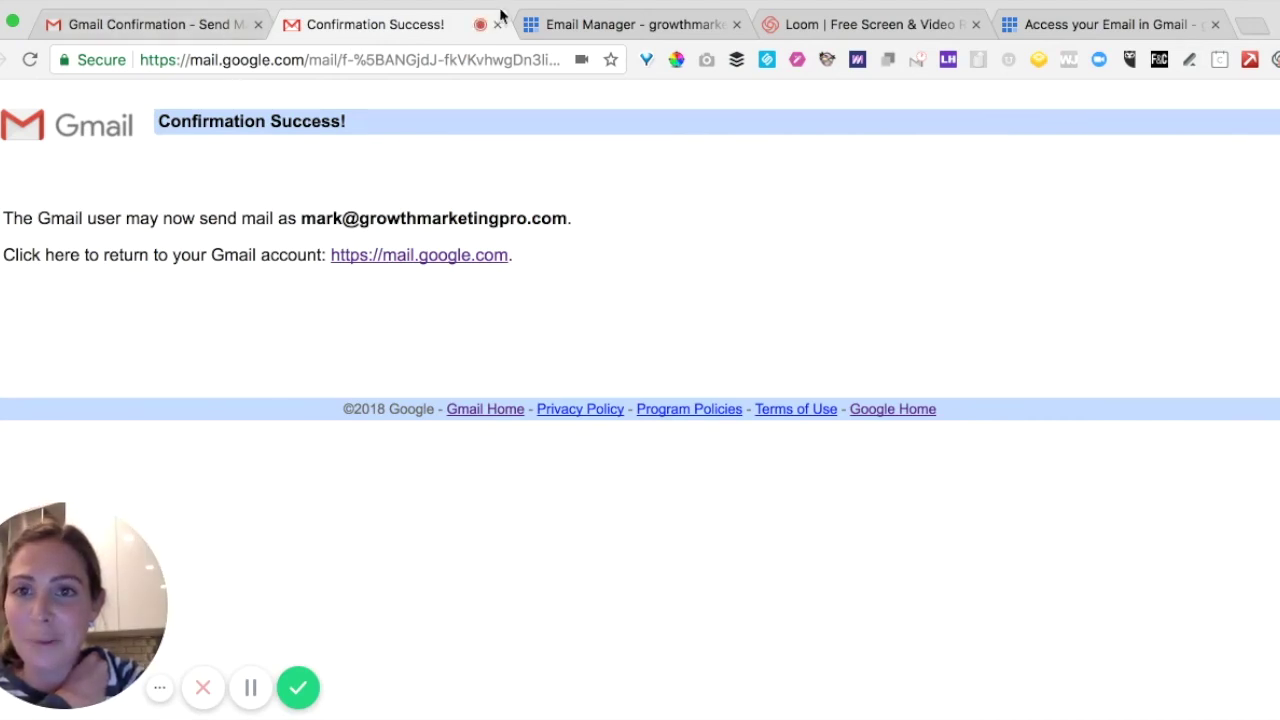
pyautogui.click(207, 24)
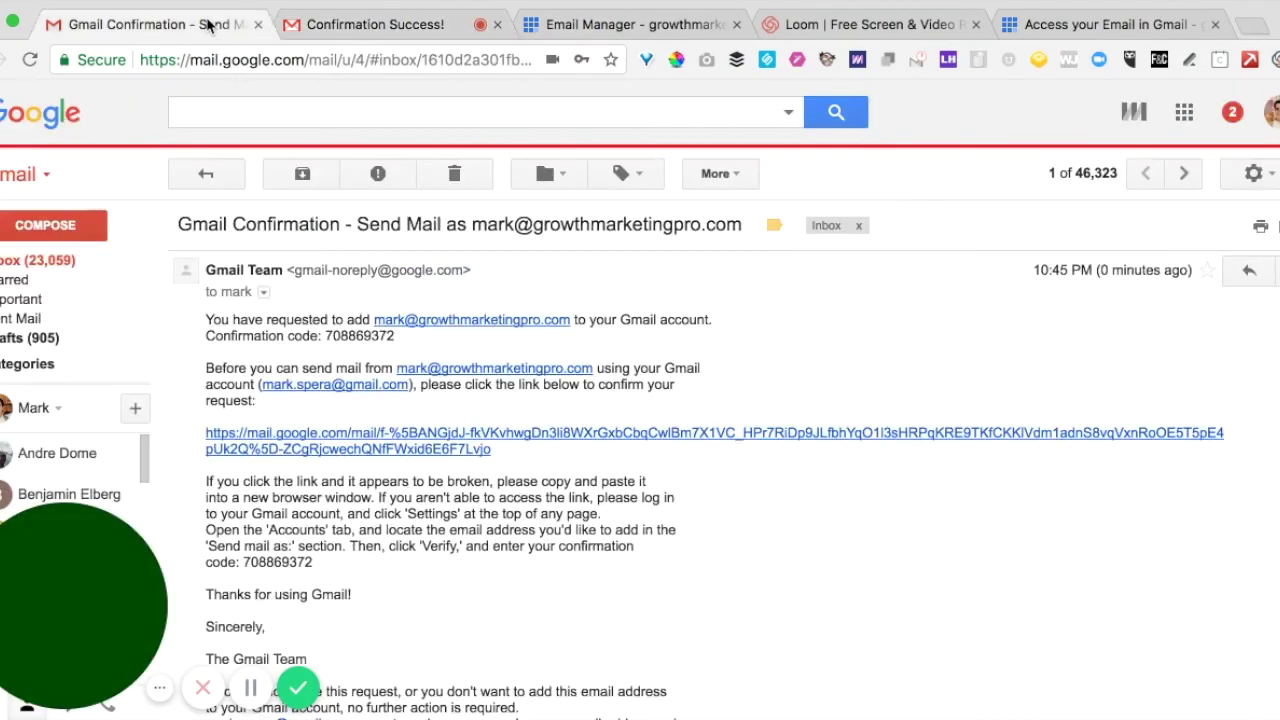
# Check the compose From list for the new address and, since it's missing, reload Gmail.
pyautogui.click(32, 226)
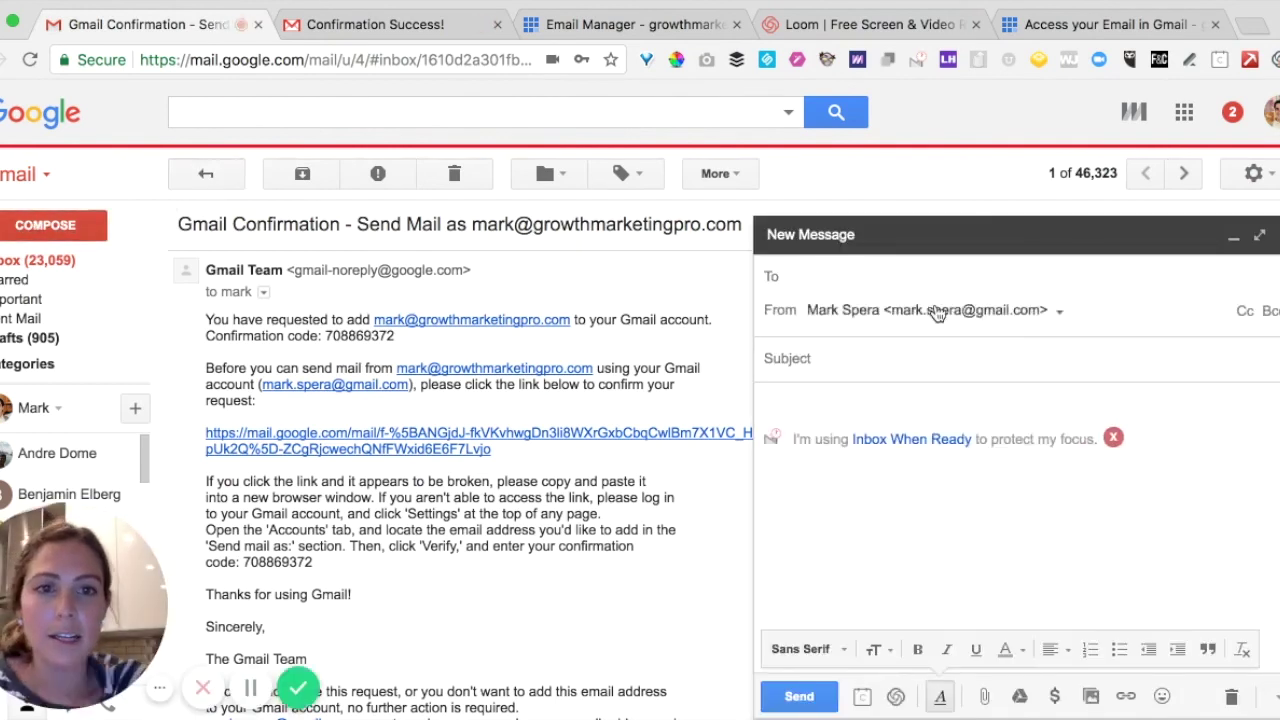
pyautogui.click(937, 313)
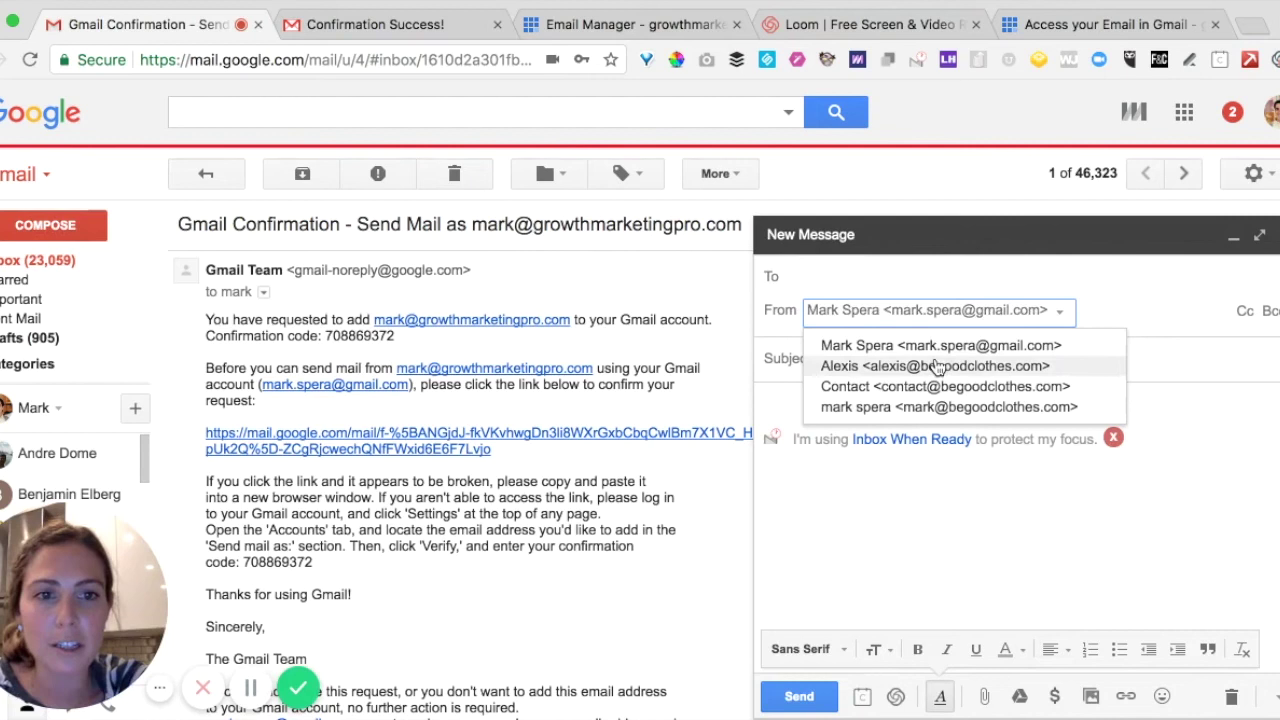
pyautogui.click(914, 520)
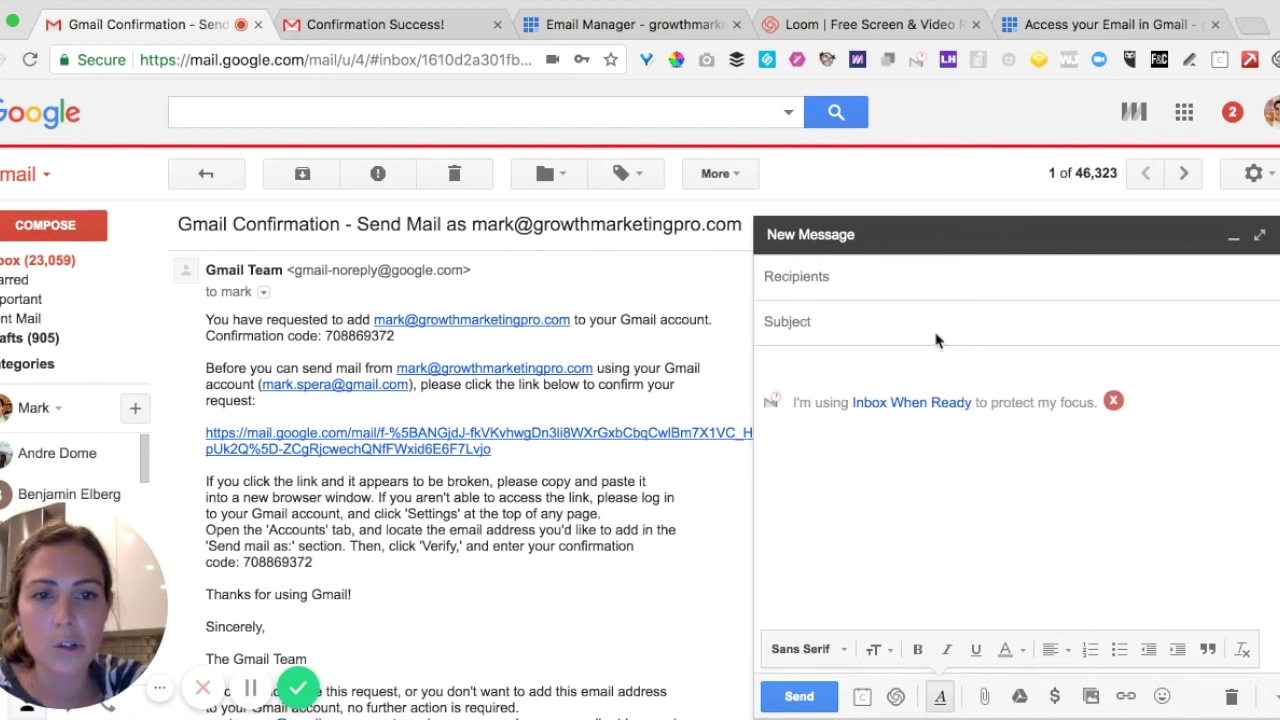
pyautogui.click(831, 283)
pyautogui.click(857, 314)
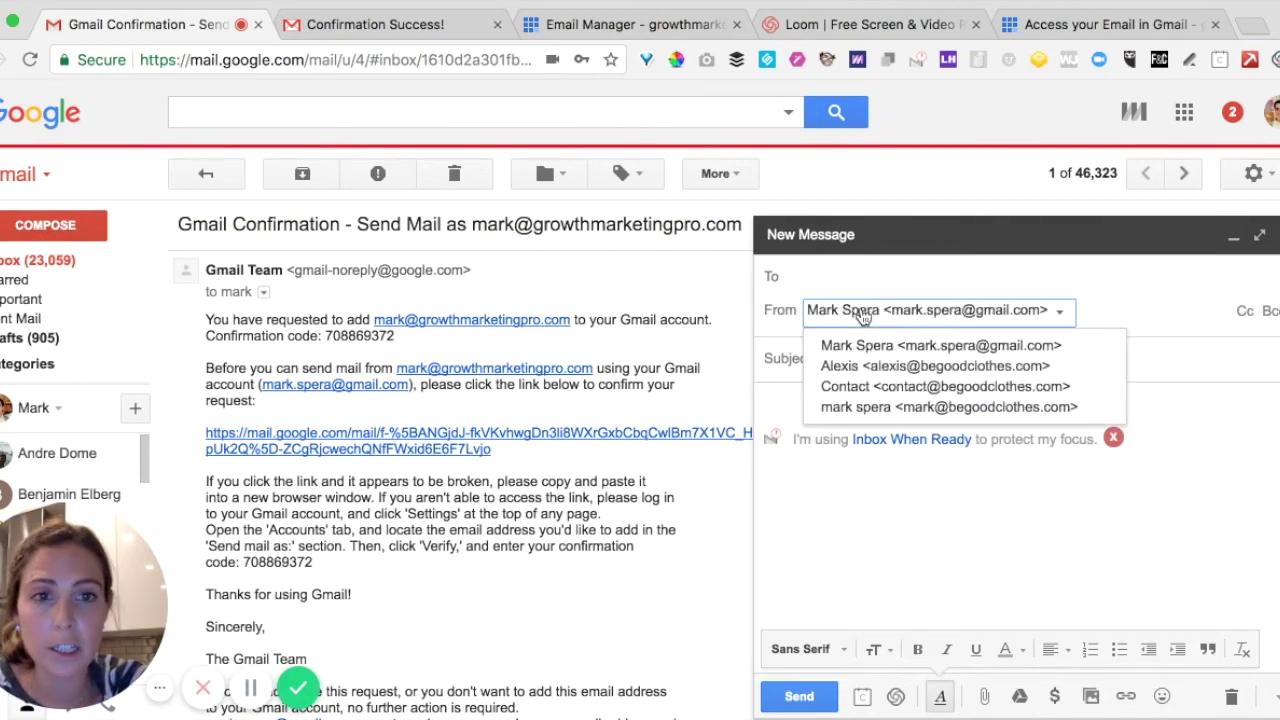
pyautogui.click(898, 487)
pyautogui.click(30, 60)
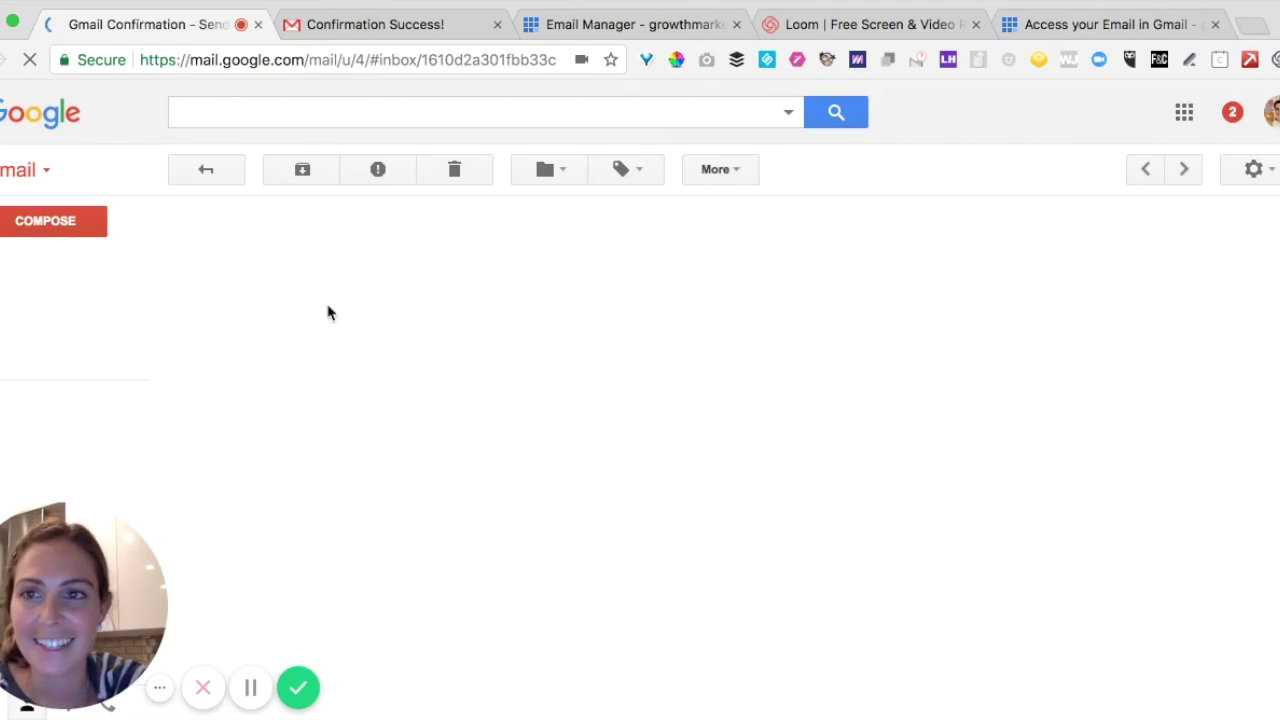
# Start a new message sent from the growthmarketingpro.com address.
pyautogui.click(47, 228)
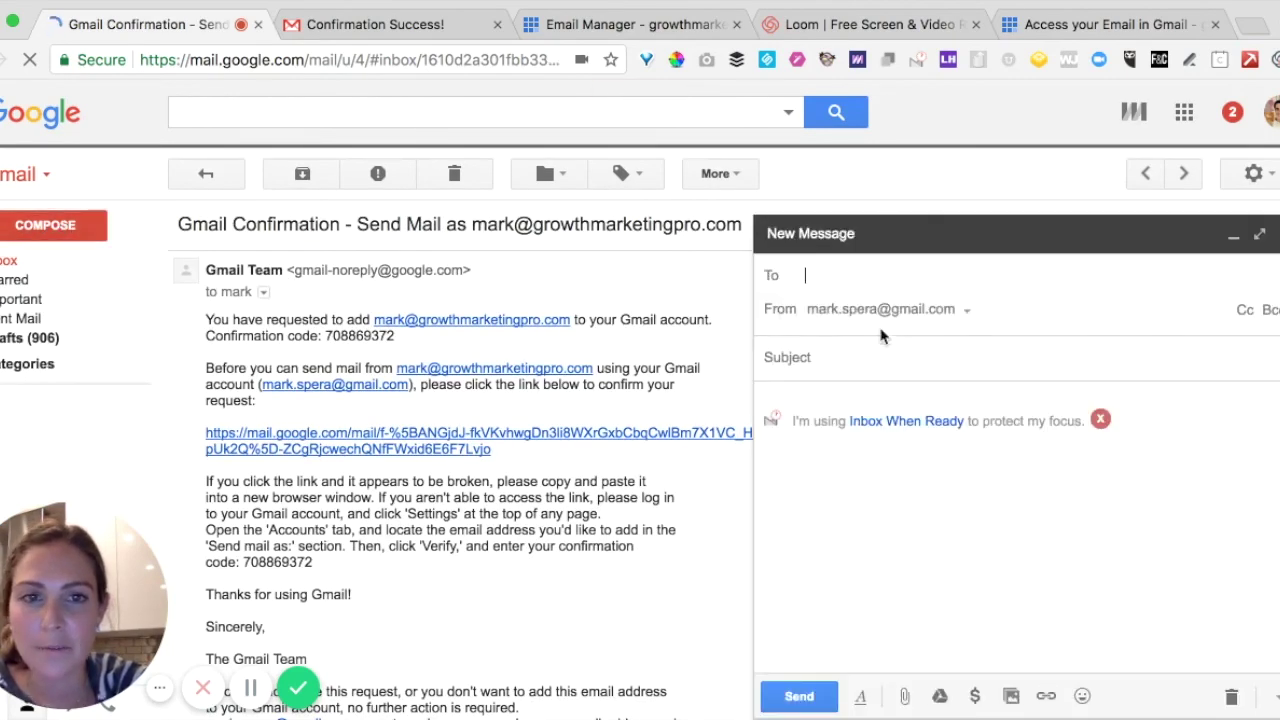
pyautogui.click(895, 312)
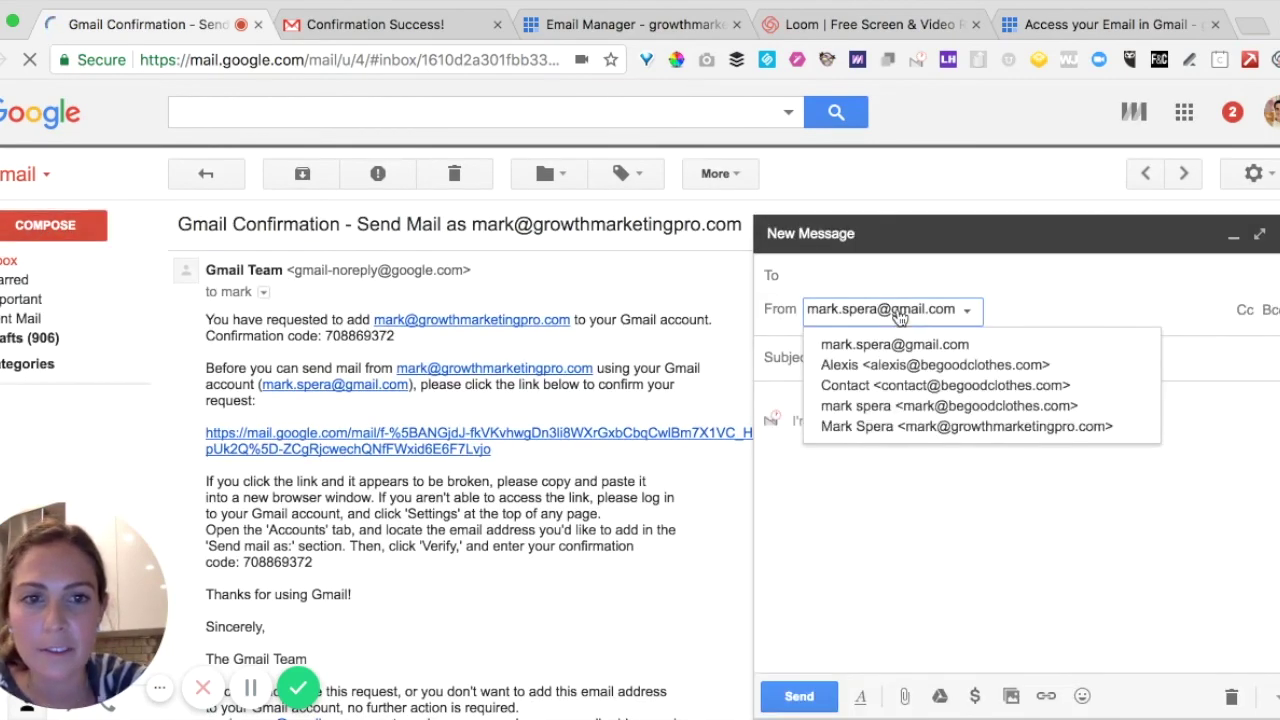
pyautogui.click(905, 426)
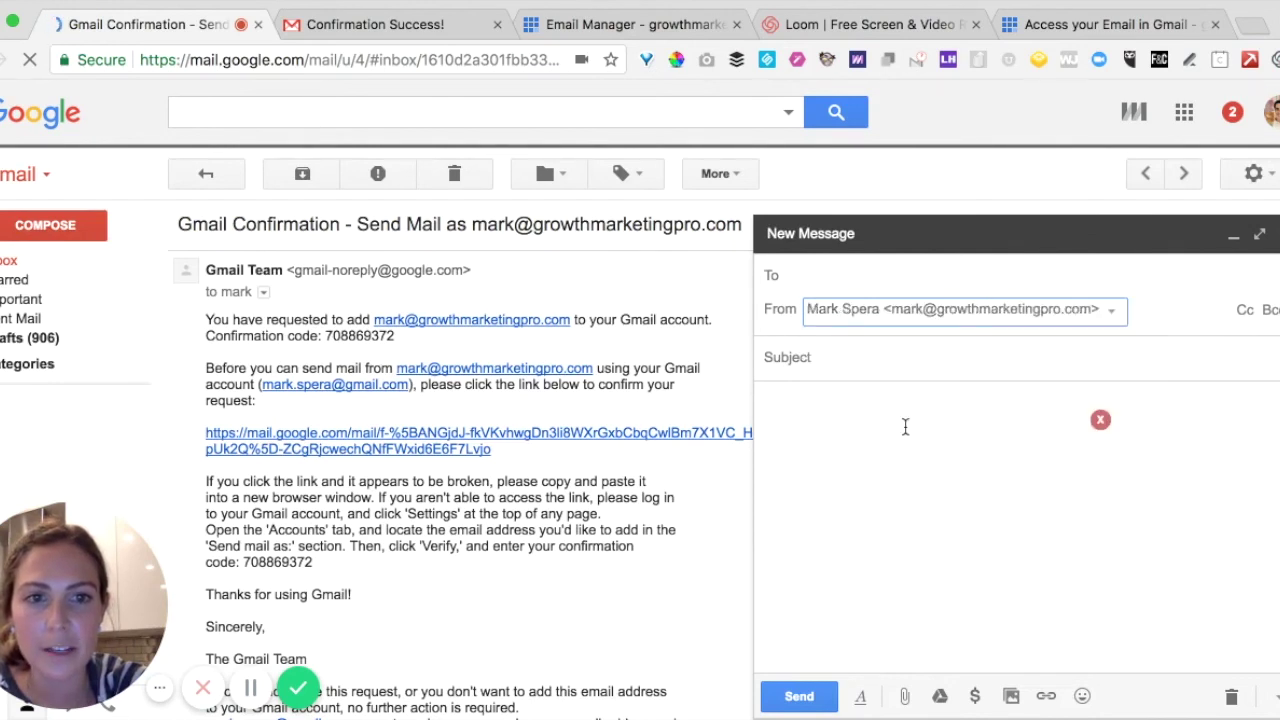
# Enter 'test' as the message subject.
pyautogui.click(912, 369)
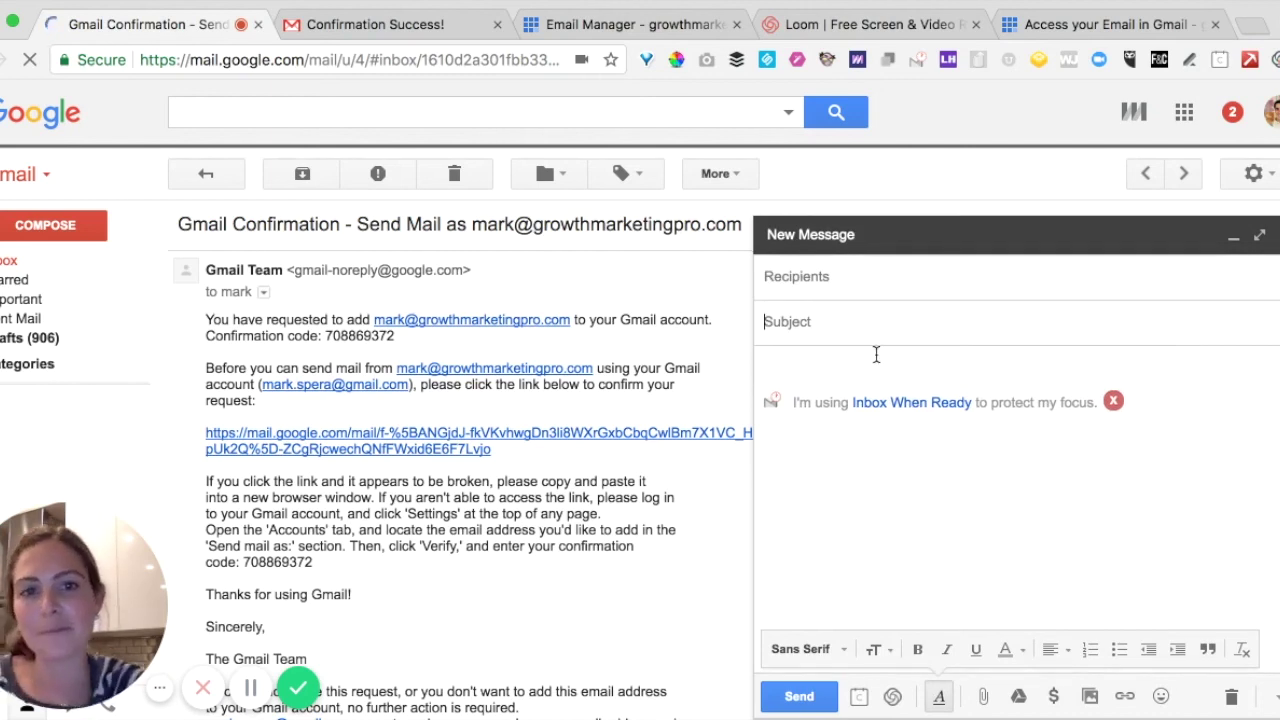
pyautogui.write('test')
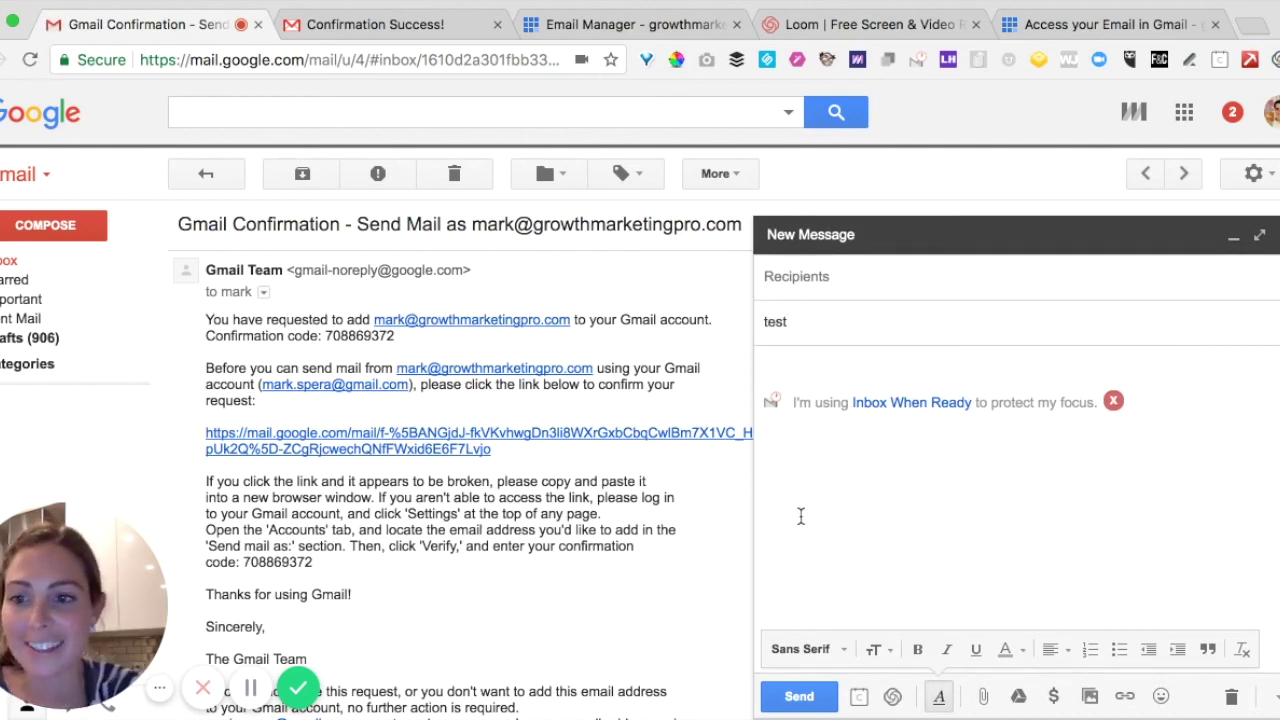
pyautogui.click(836, 460)
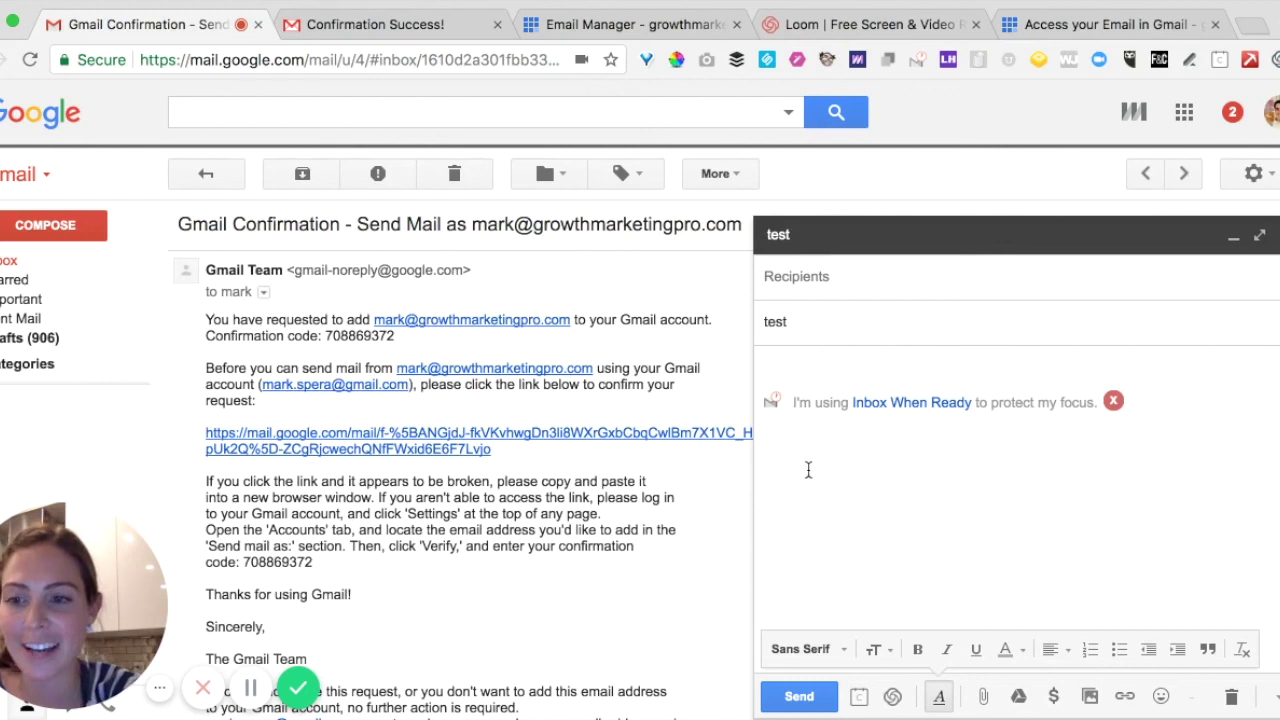